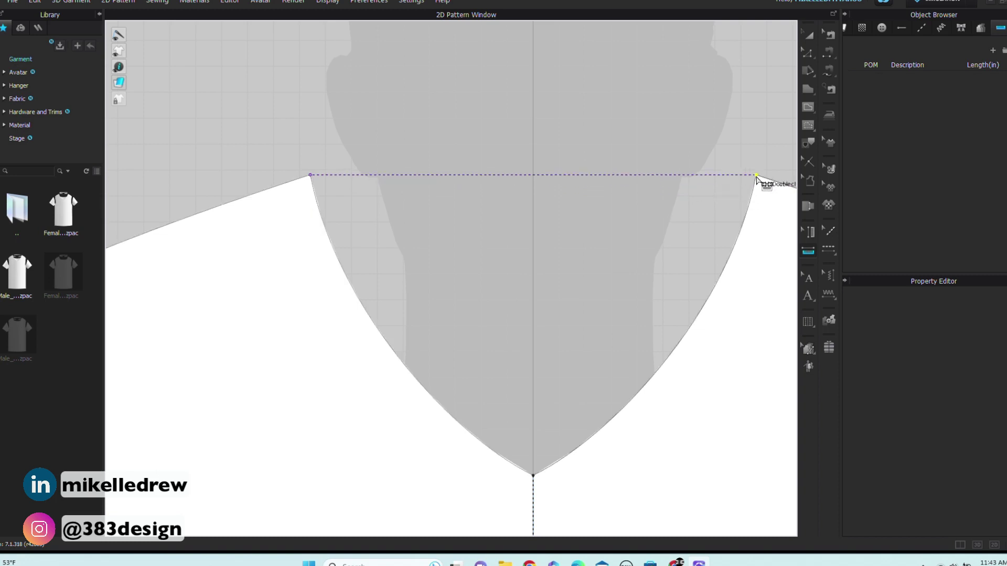
- Complete the point of measure across the front neckline between both neck-shoulder points and name it "Neck opening"
double_click(756, 176)
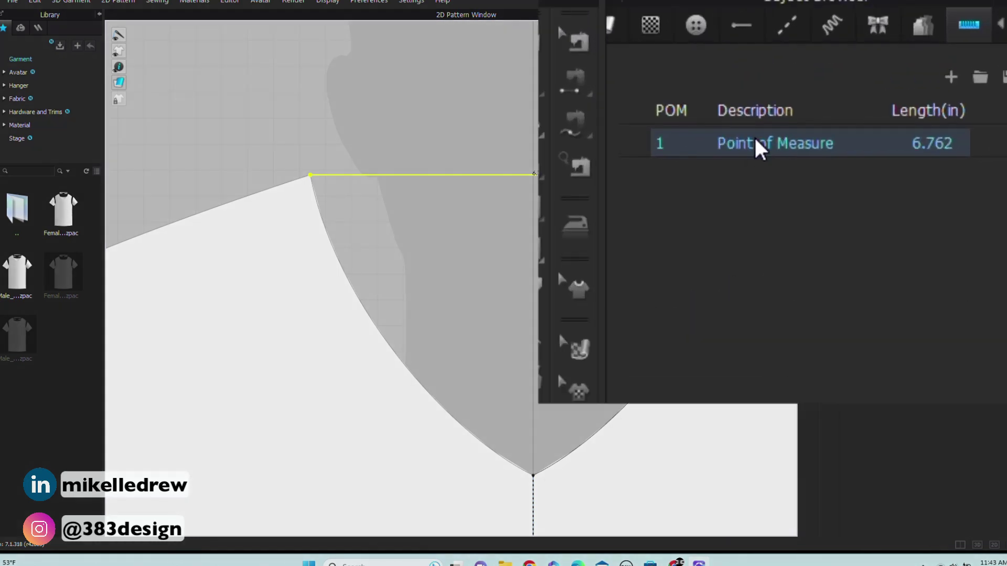
double_click(759, 145)
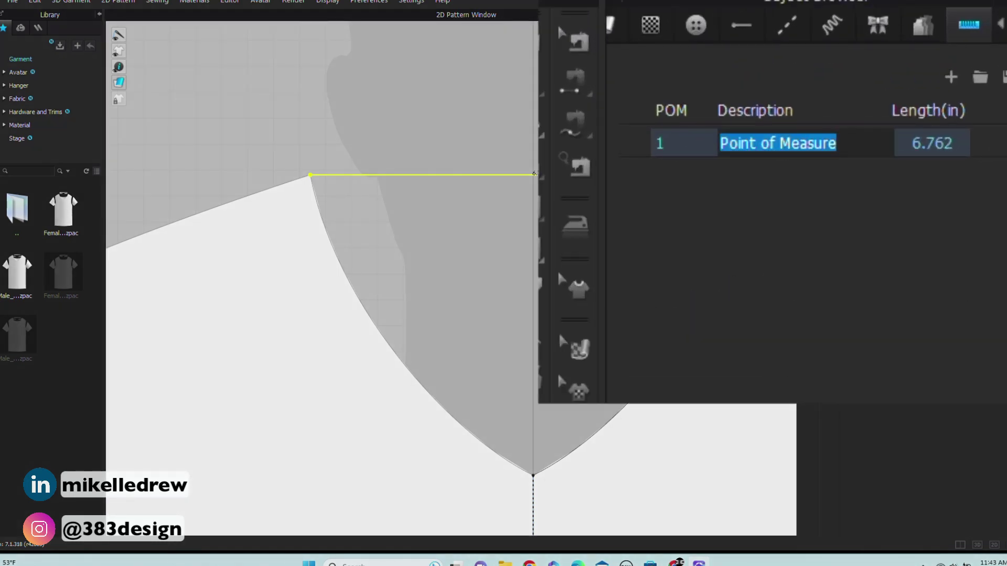
text(Neck ope)
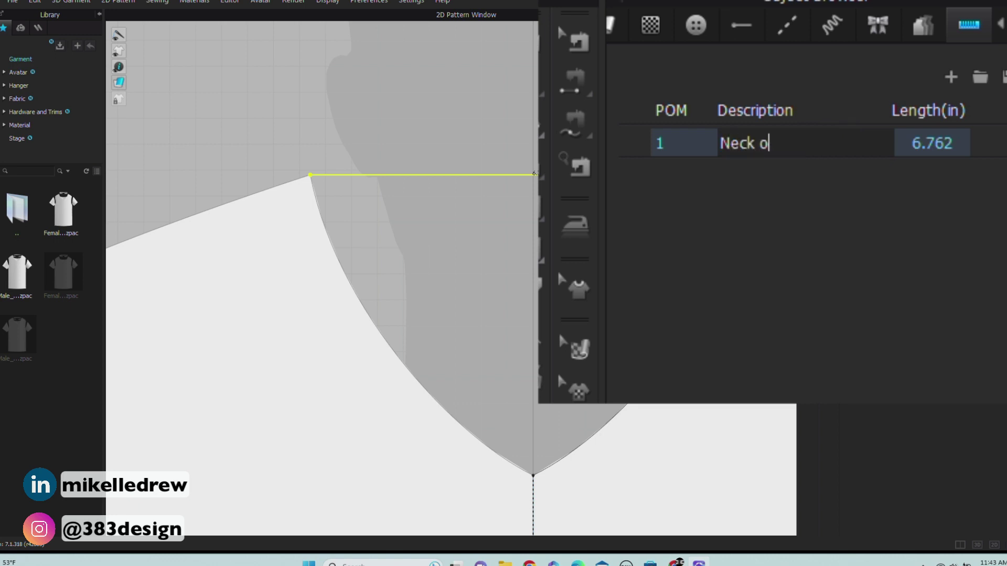
text(ning)
key(Return)
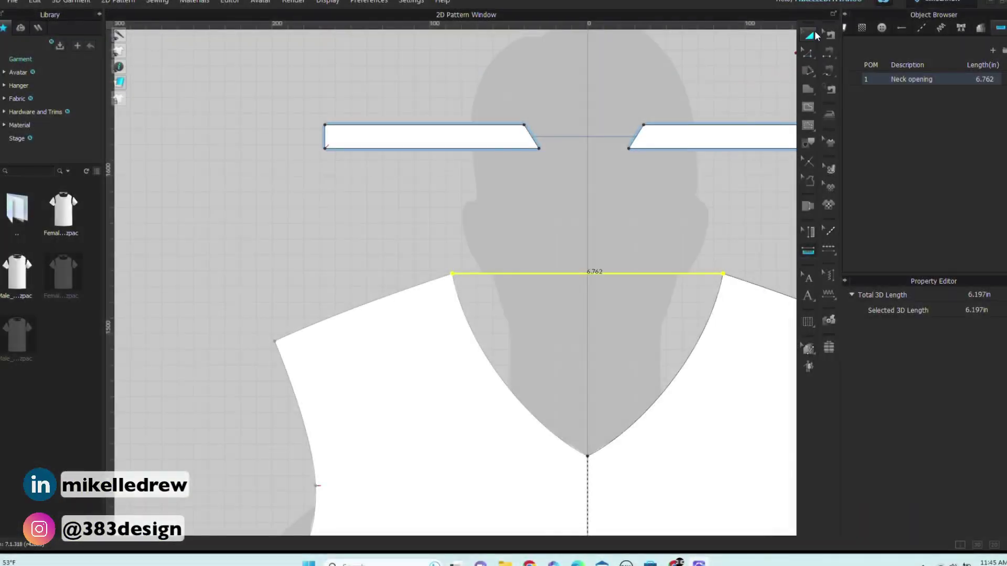
- Add a Y-axis perpendicular internal line at the front center neck point, at 90° with Extend and Both enabled
click(808, 54)
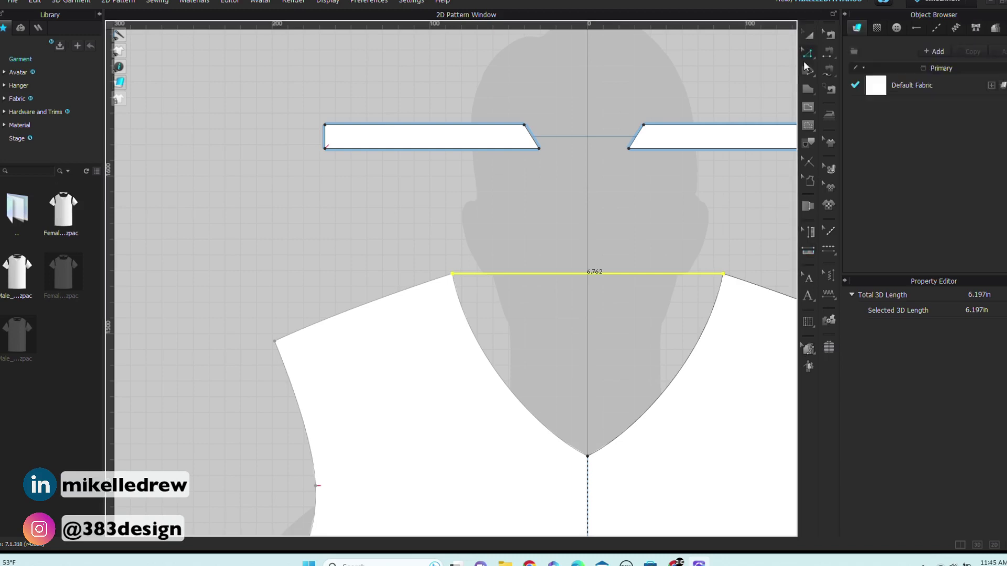
click(588, 456)
right_click(588, 457)
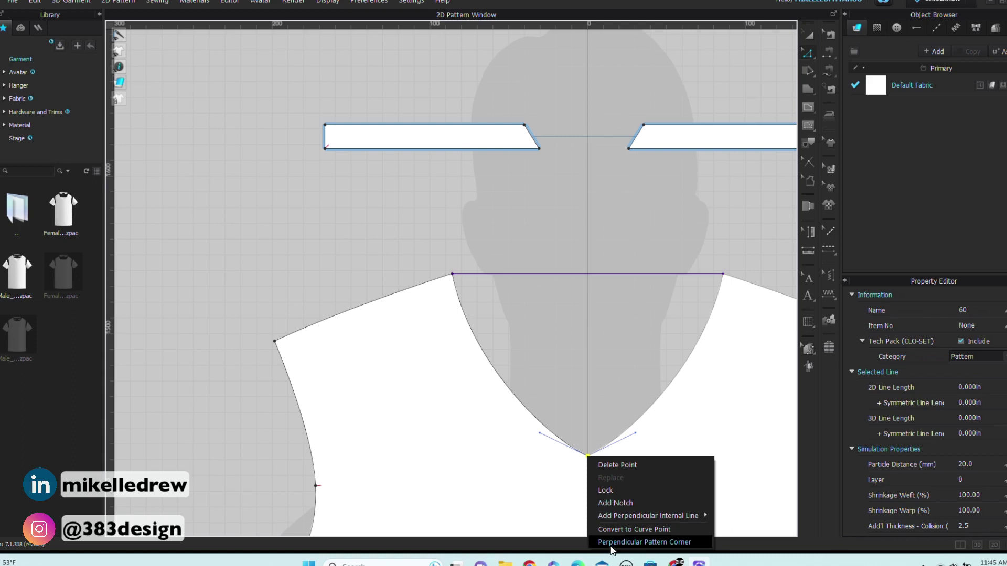
mouse_move(627, 515)
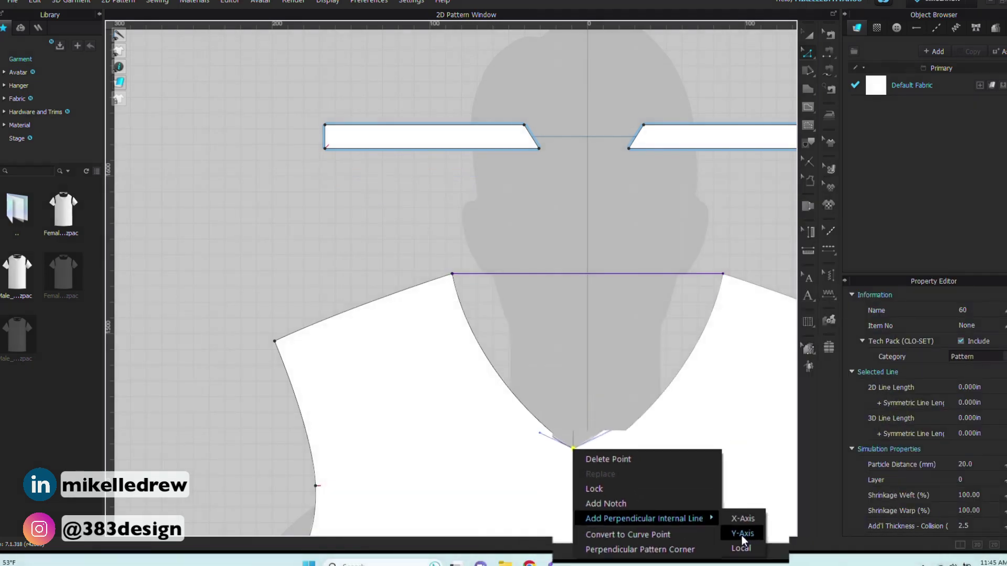
click(742, 536)
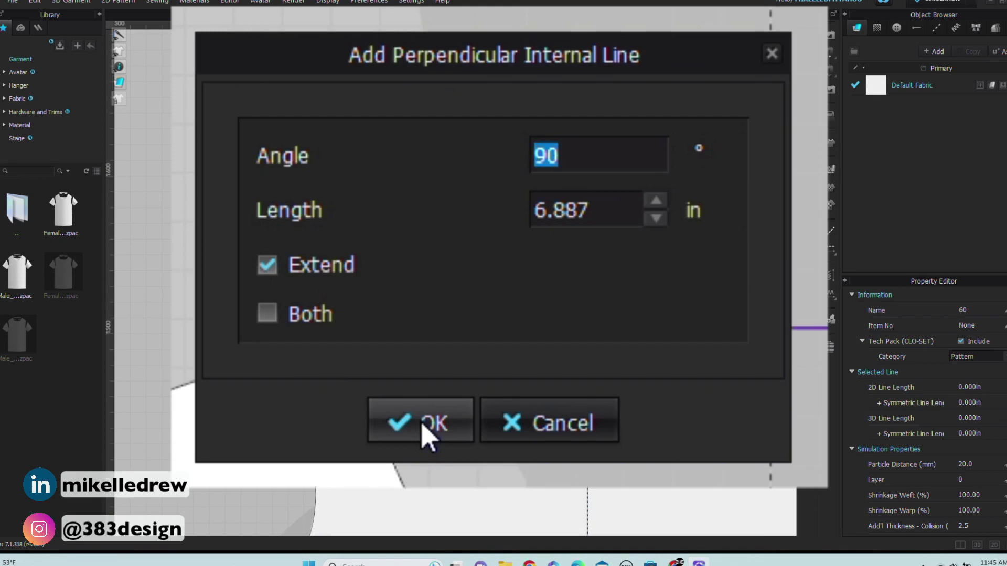
click(268, 317)
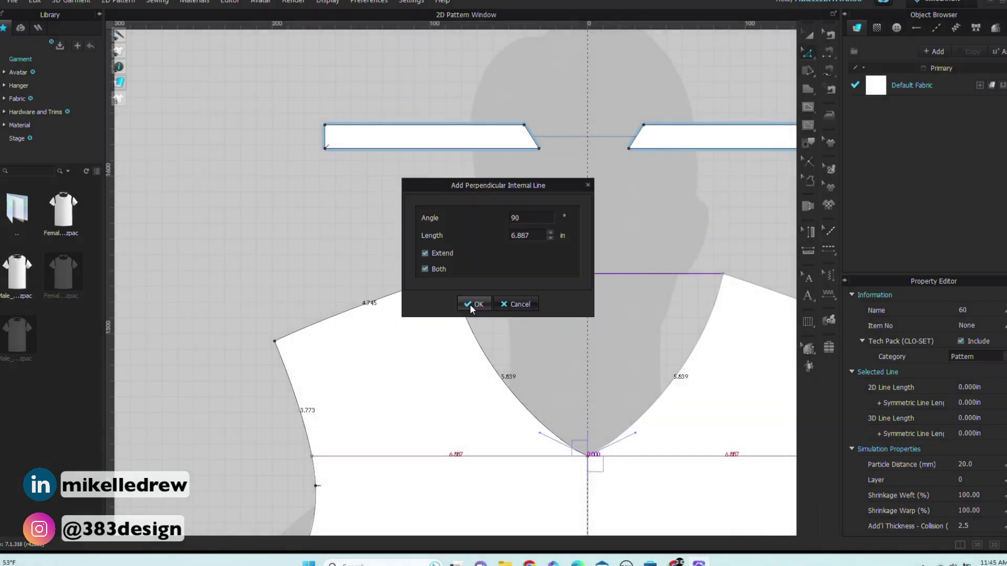
click(420, 422)
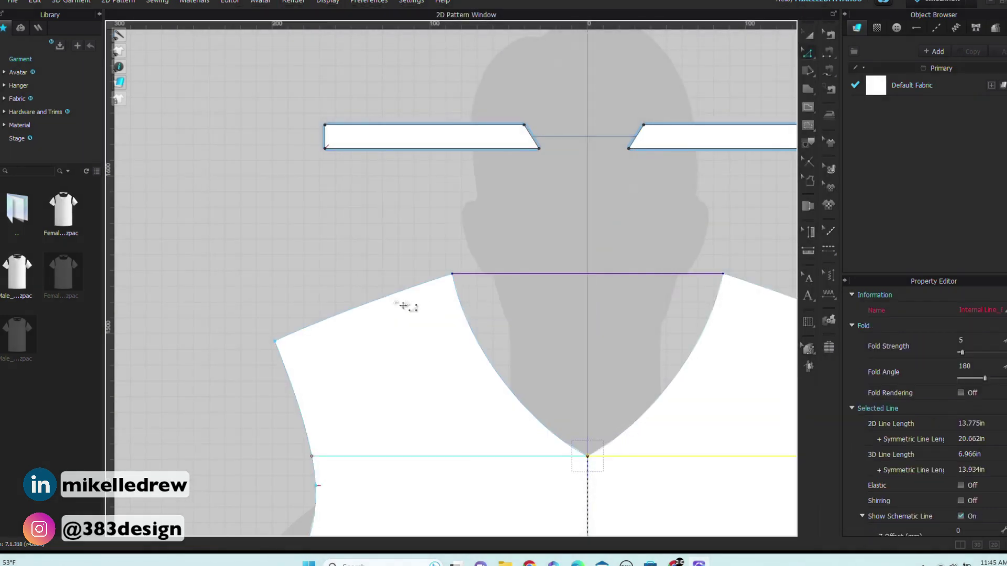
- Add a point of measure from the front neck-shoulder point down to the new internal line and name it "Front neck drop"
click(809, 250)
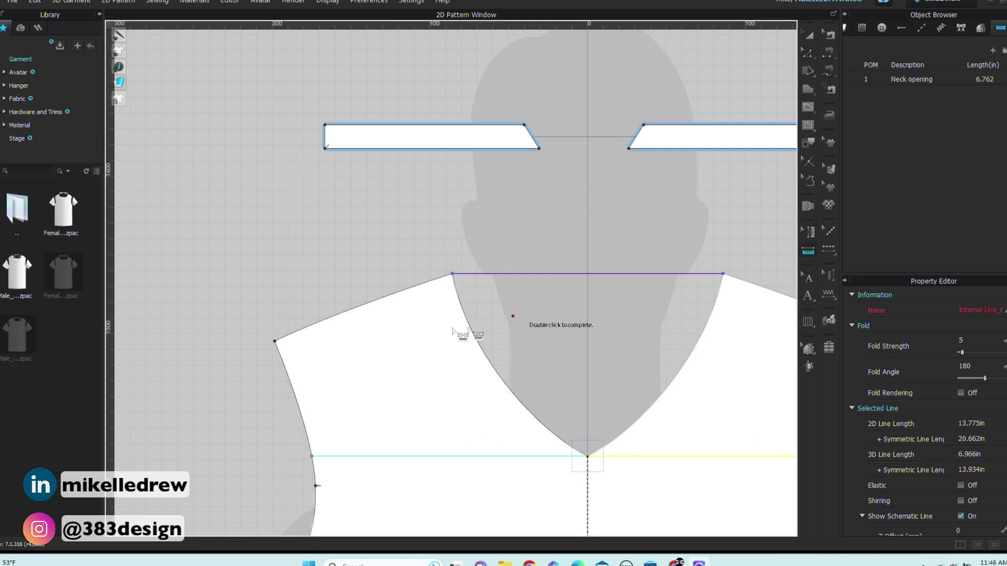
click(452, 275)
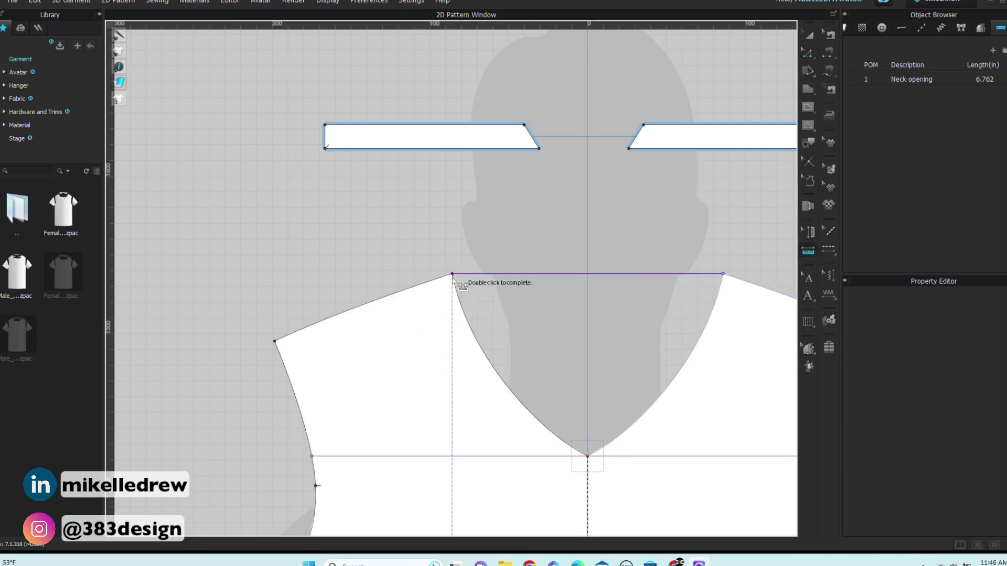
double_click(455, 457)
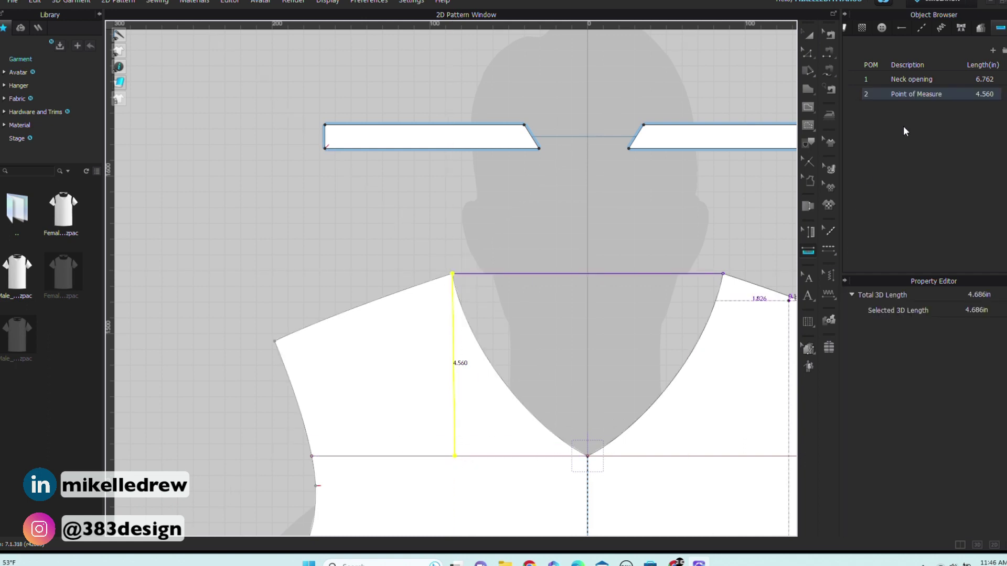
double_click(910, 95)
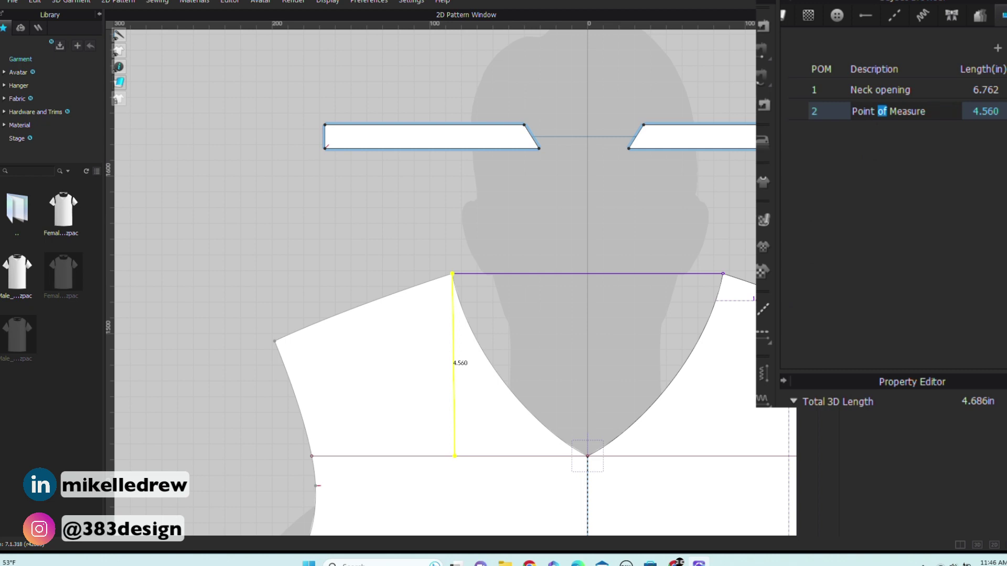
key(ctrl+a)
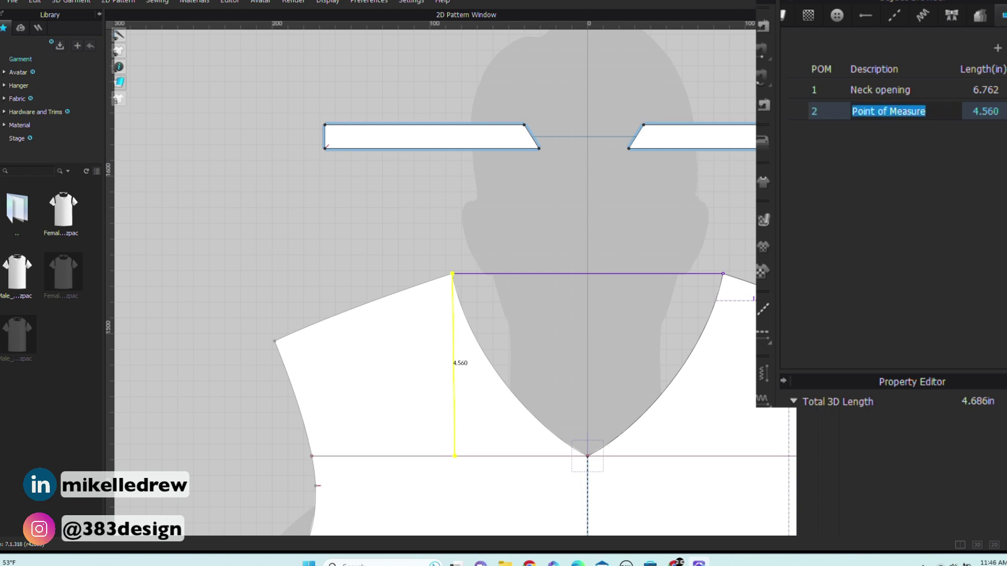
text(Front neck drop)
key(Return)
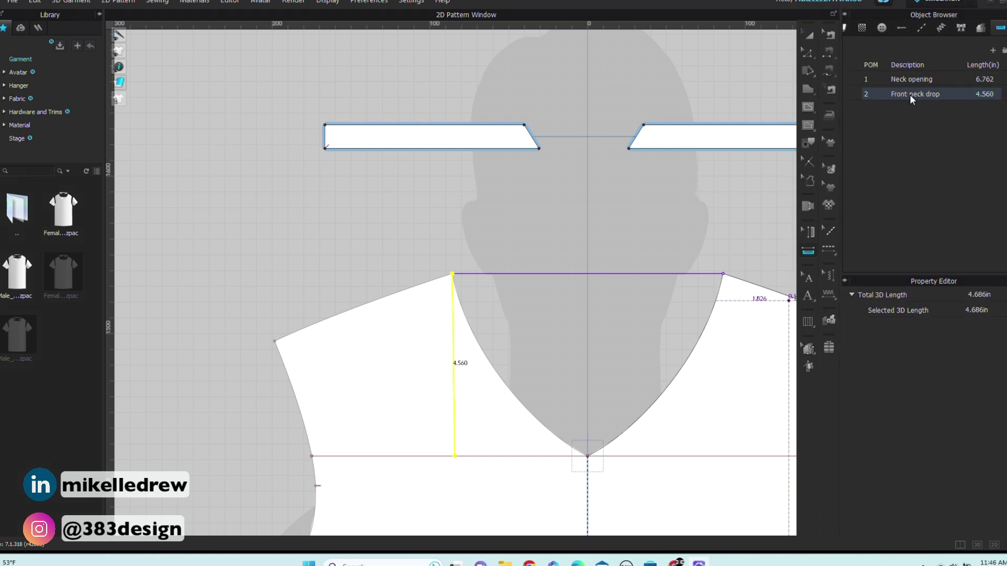
- Add a Y-axis perpendicular internal line at the back pattern's center neck point, at 90° in both directions
scroll(618, 225, up, 3)
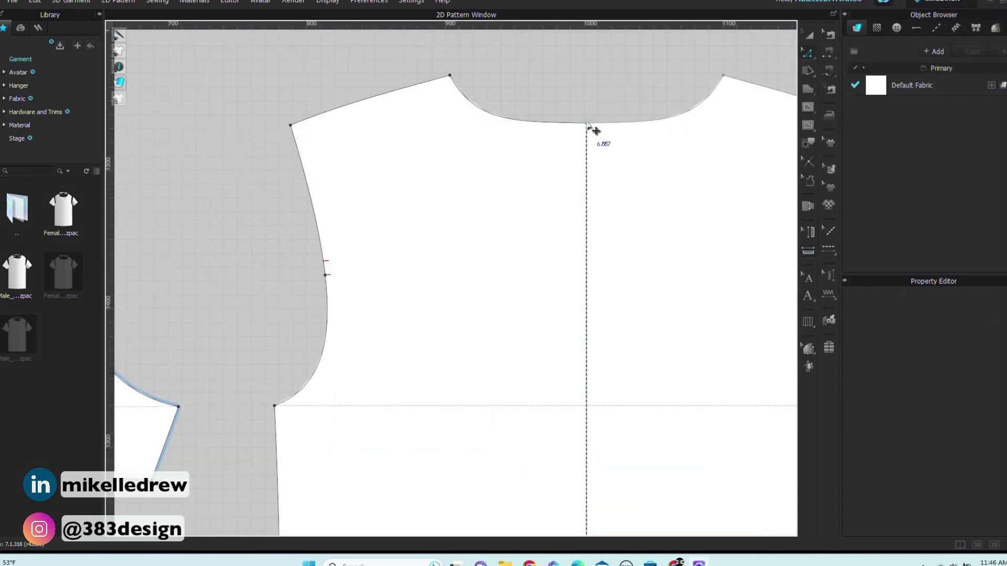
right_click(587, 124)
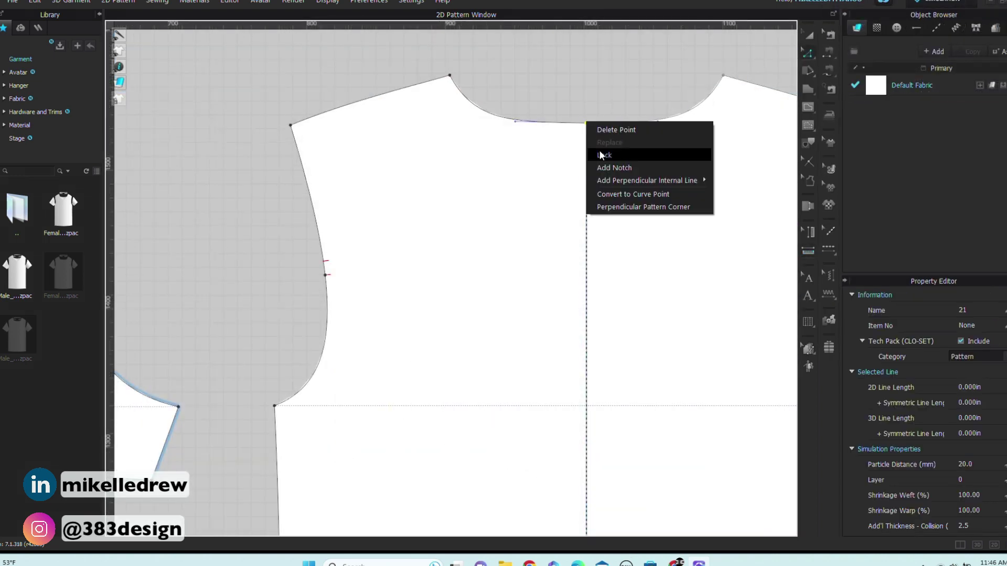
mouse_move(606, 181)
click(731, 193)
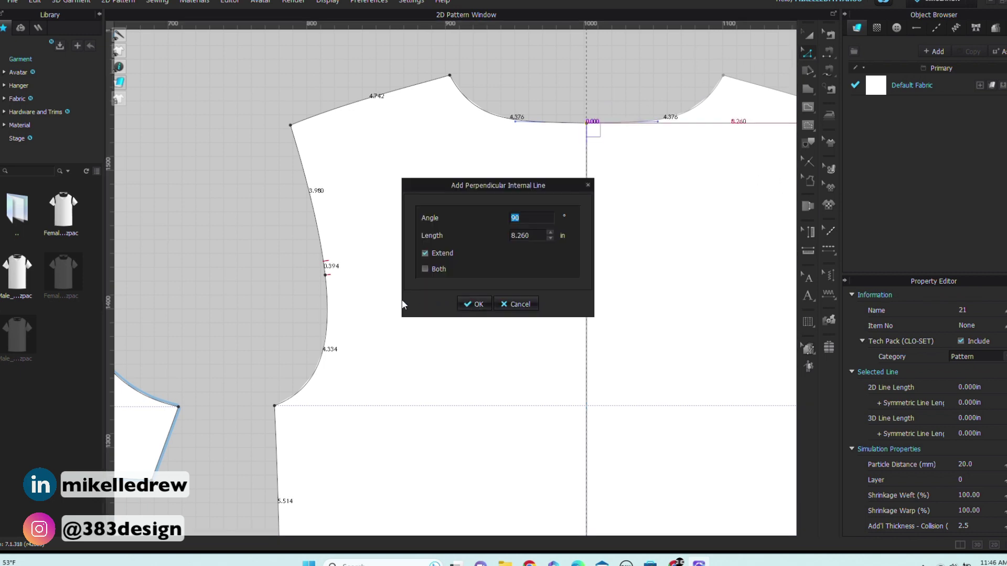
click(439, 270)
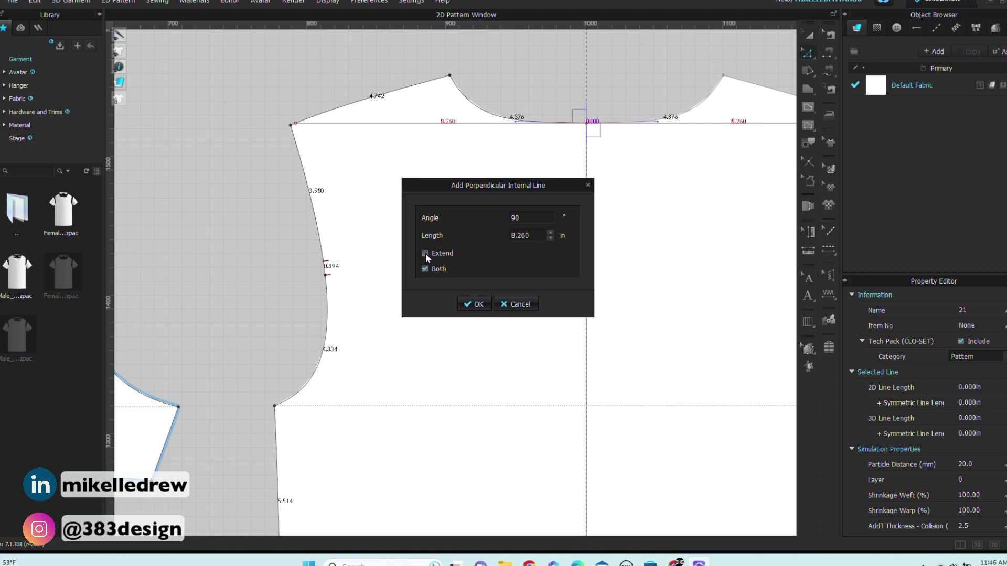
click(475, 306)
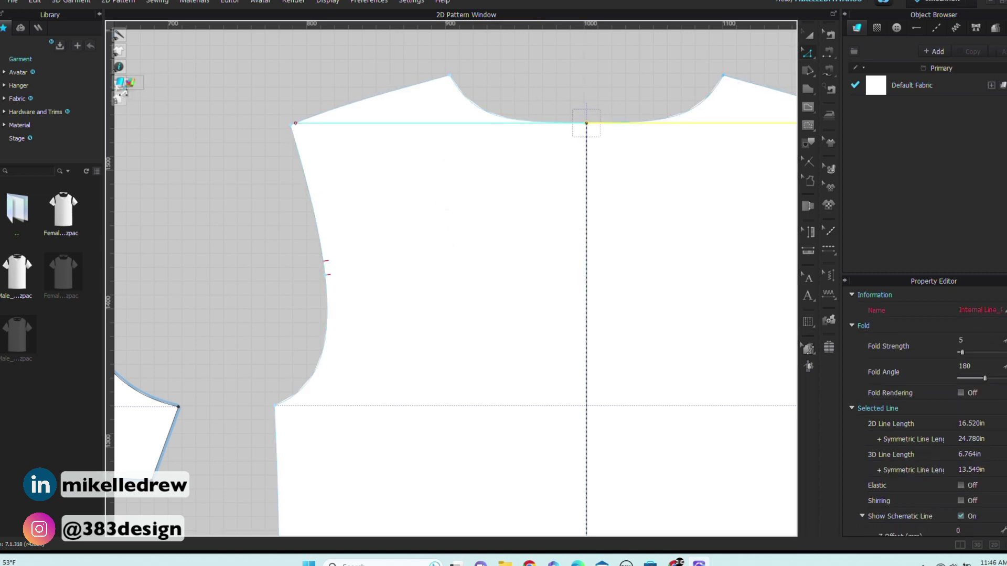
- Add a point of measure from the back neck-shoulder point down to the internal line and name it "Back neck drop"
click(810, 251)
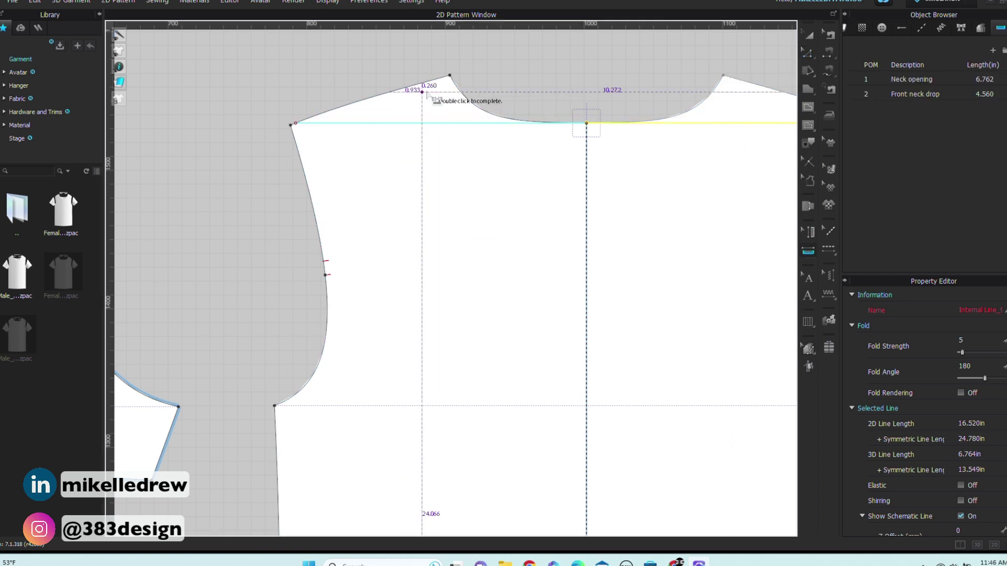
click(449, 76)
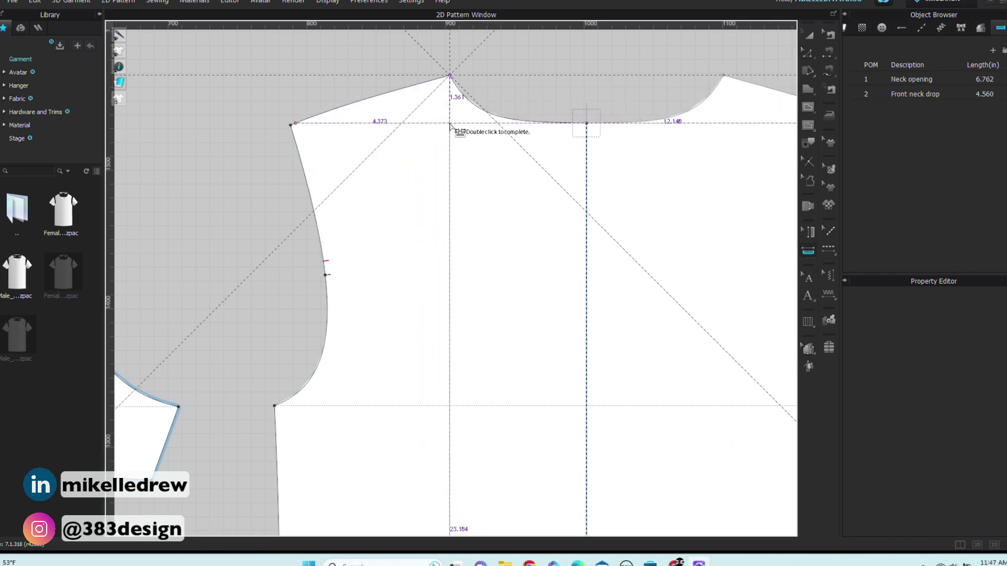
double_click(450, 124)
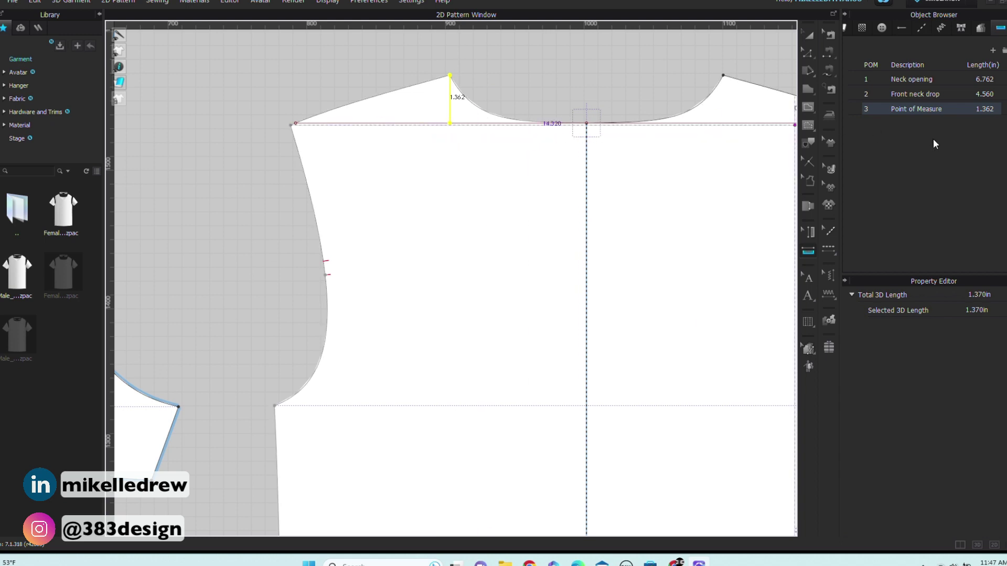
double_click(918, 109)
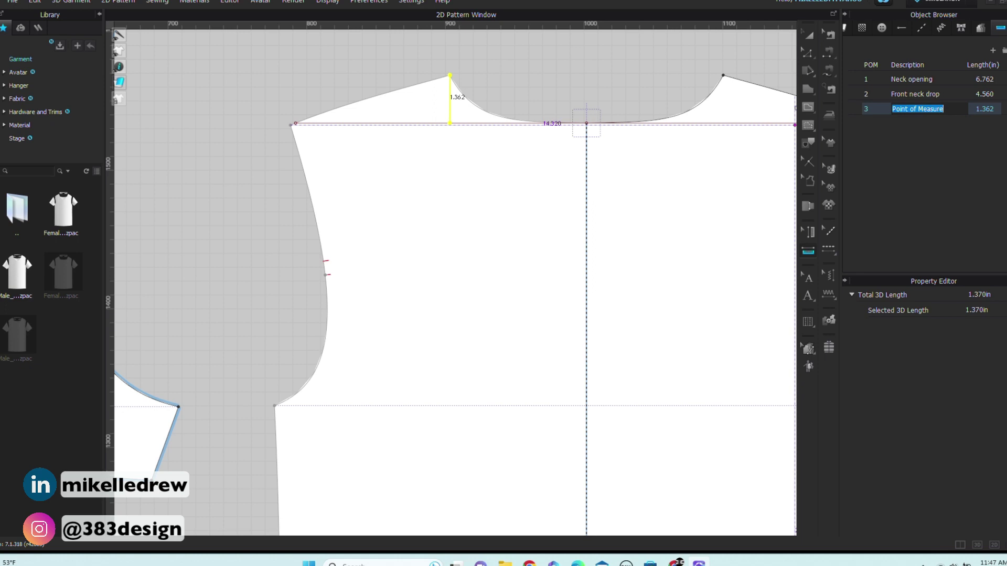
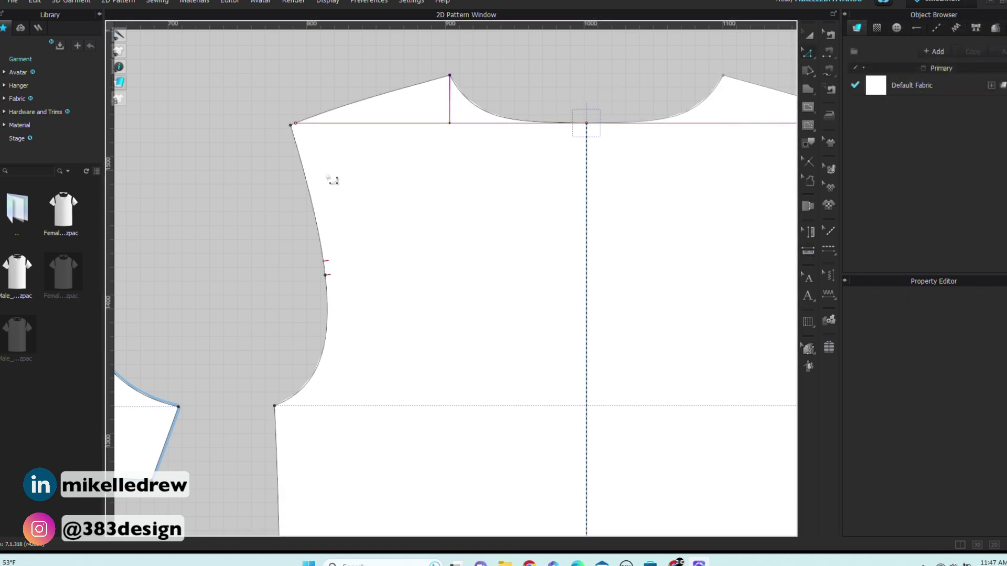
- Add an X-axis perpendicular internal line at the back shoulder tip, at 90° with a length of 4.742 in
click(291, 125)
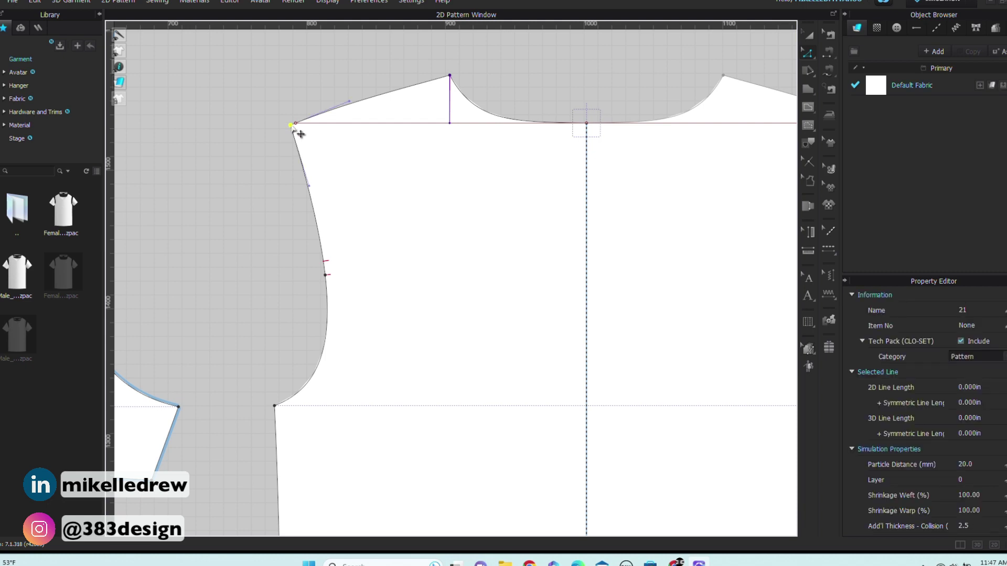
right_click(291, 125)
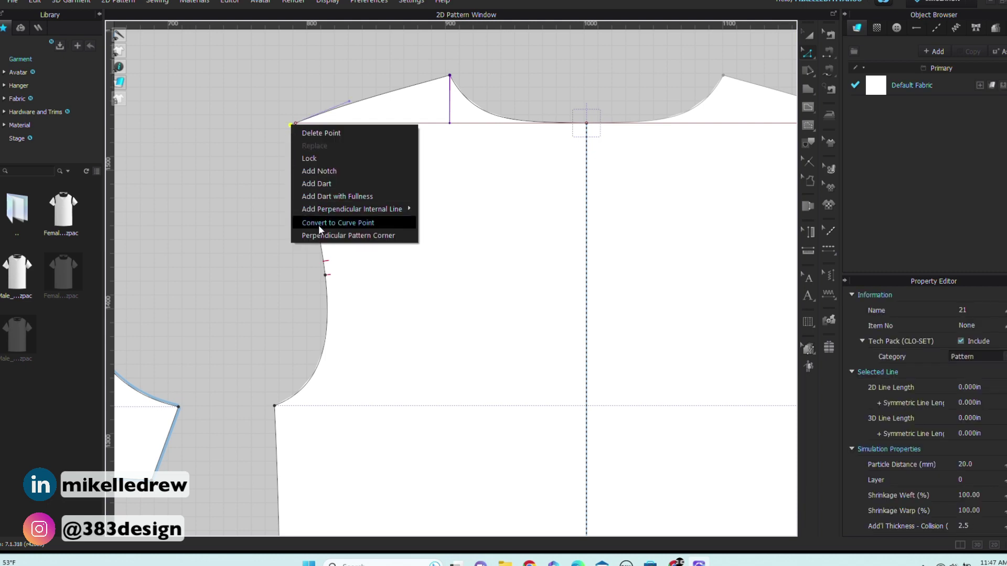
mouse_move(316, 209)
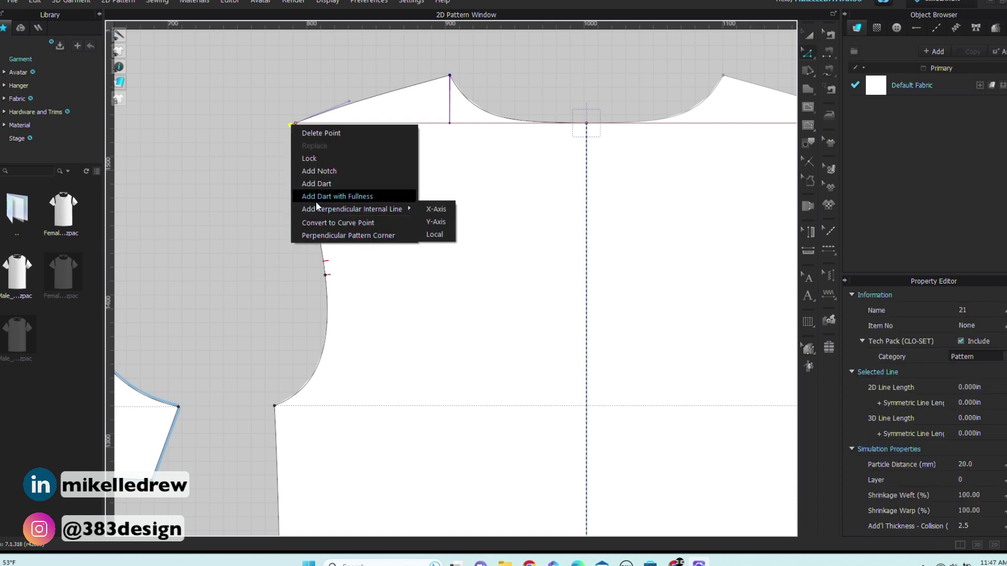
click(434, 209)
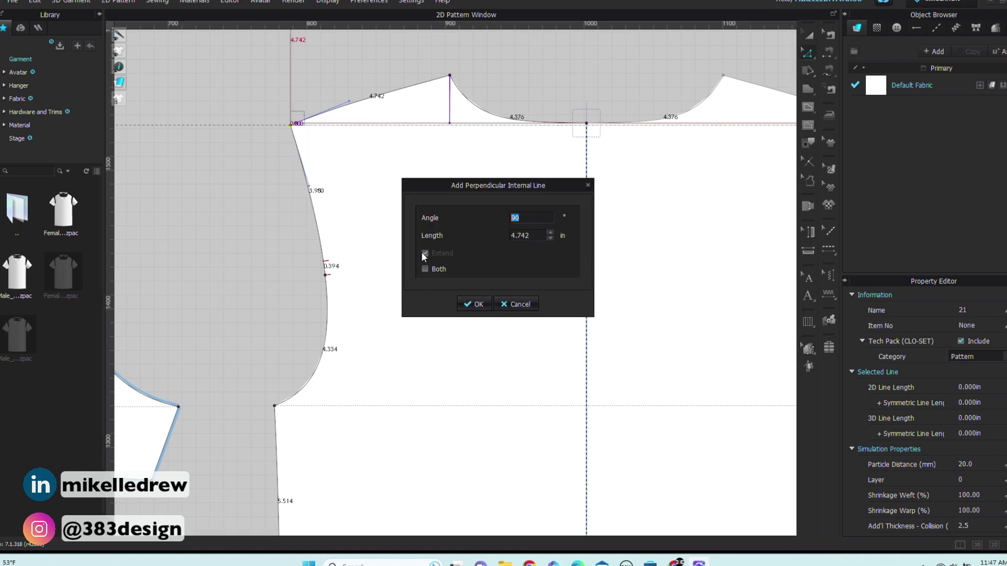
click(473, 304)
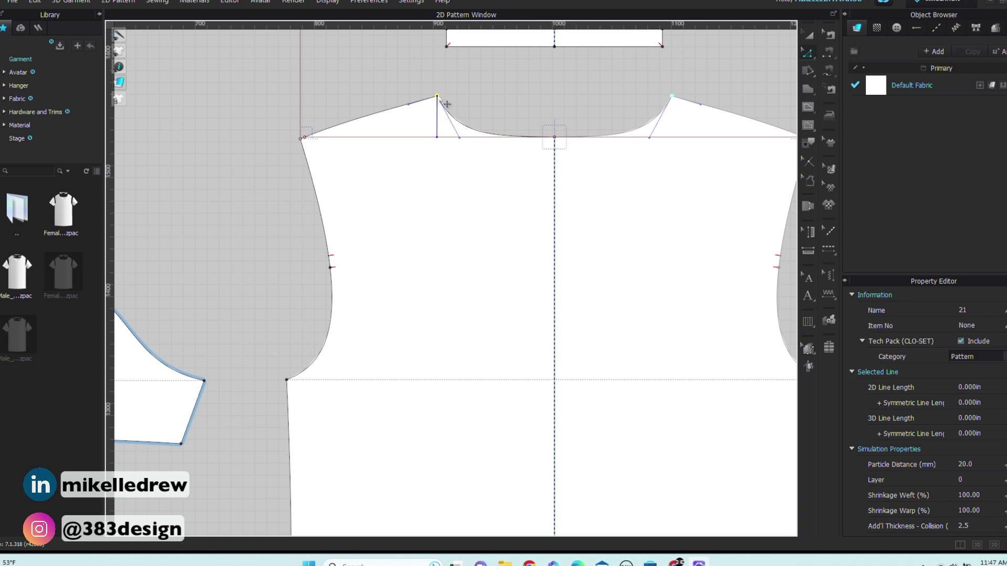
- Add a horizontal perpendicular internal line at the back neck-shoulder point and a point of measure from the shoulder tip up to it, named "Shoulder slope"
right_click(437, 96)
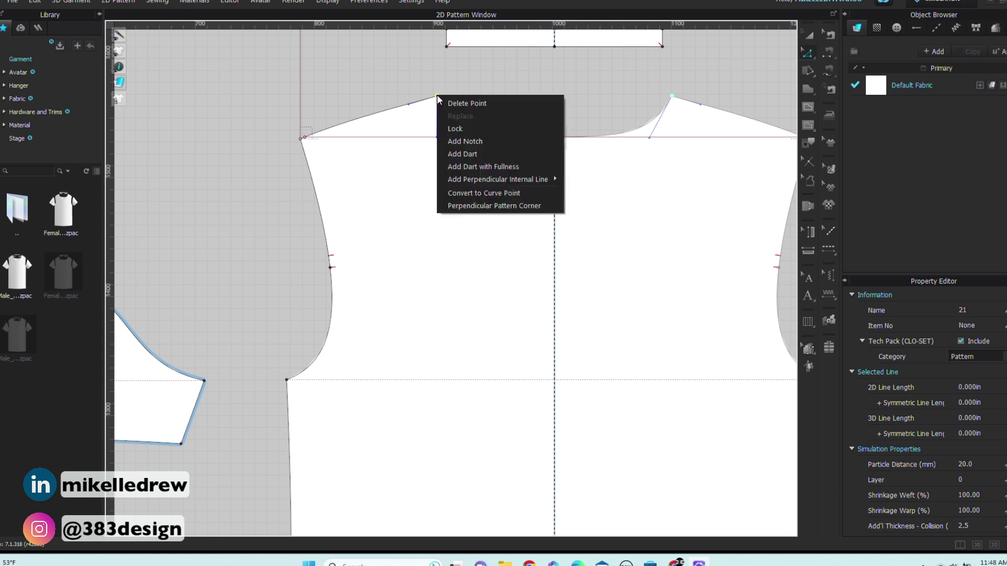
mouse_move(473, 180)
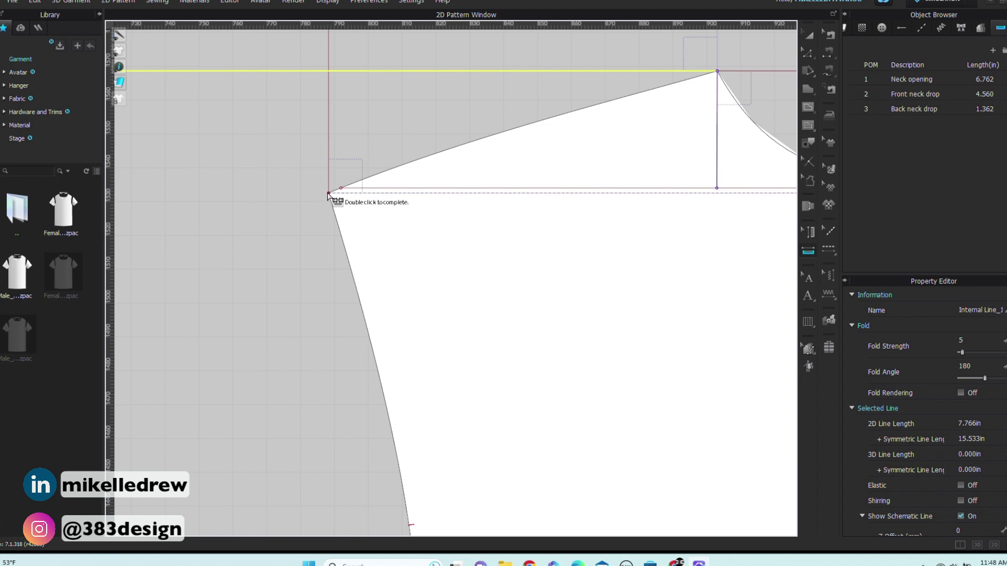
click(329, 194)
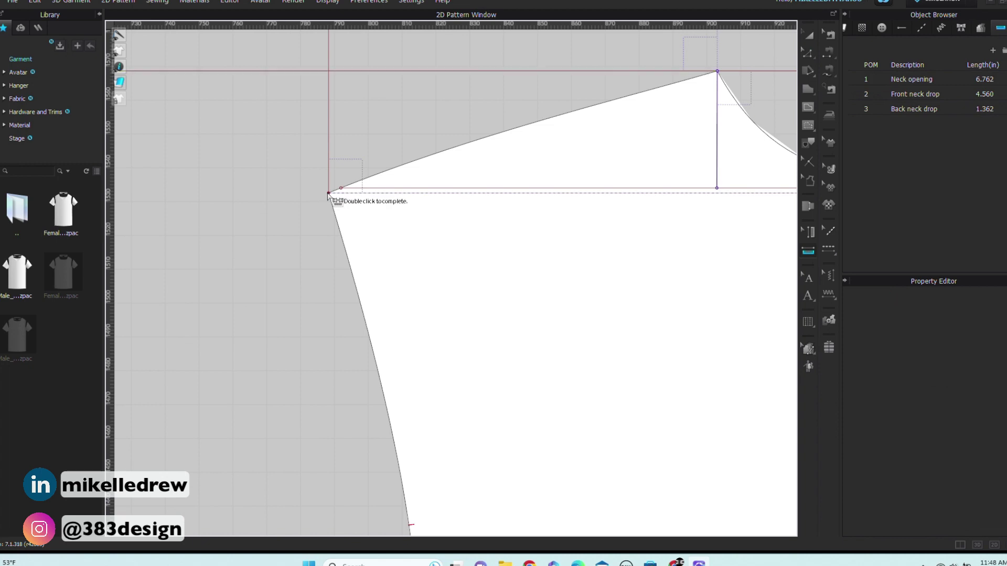
double_click(329, 71)
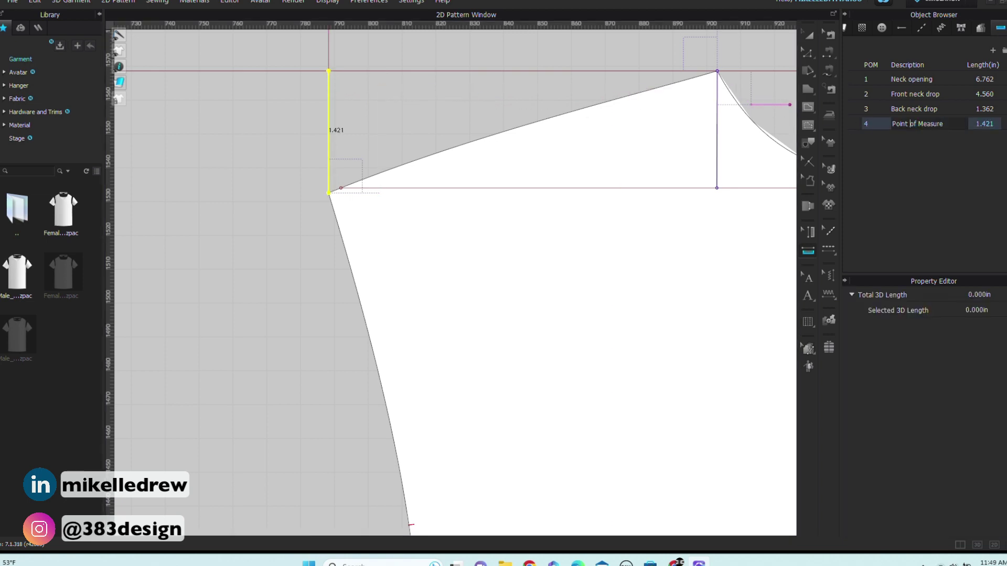
double_click(910, 124)
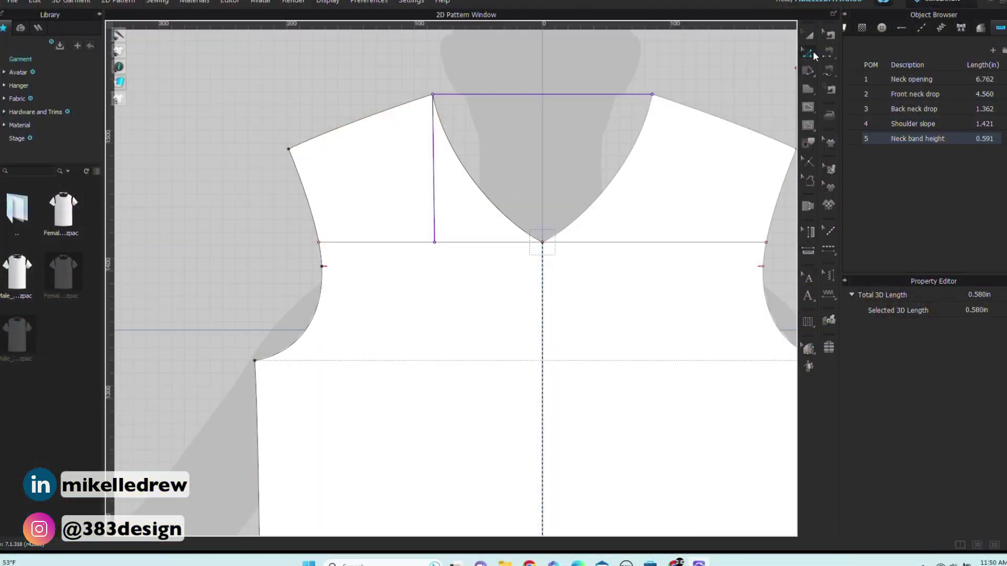
- Add an X-axis perpendicular internal line at the front neck-shoulder point, at 90° with a length of 5 in
click(813, 52)
click(432, 95)
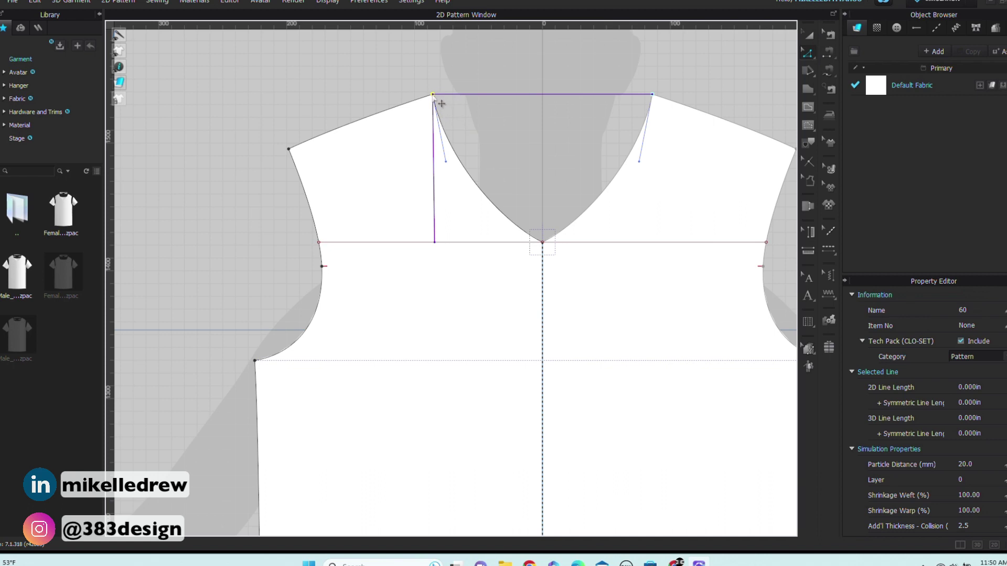
right_click(433, 95)
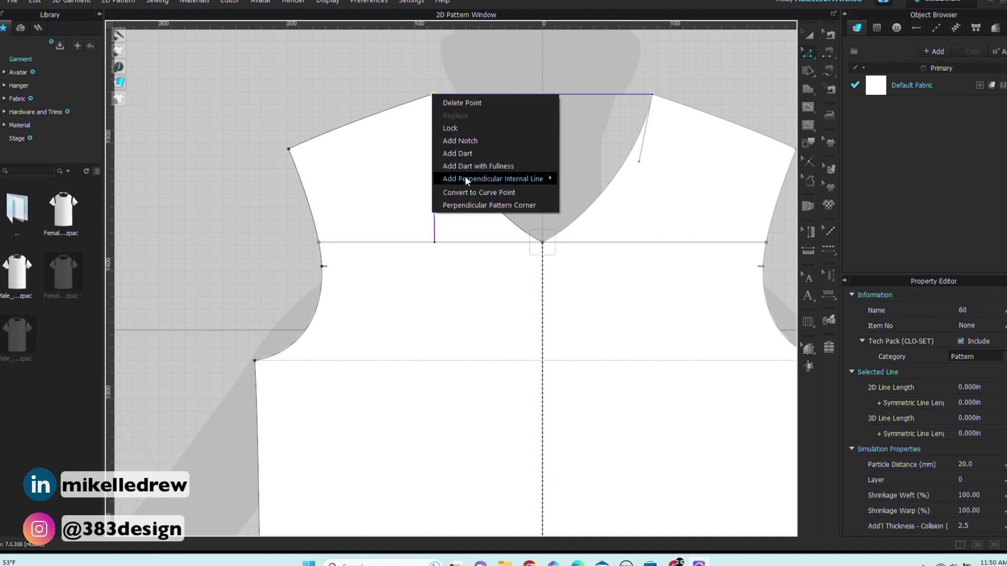
mouse_move(465, 180)
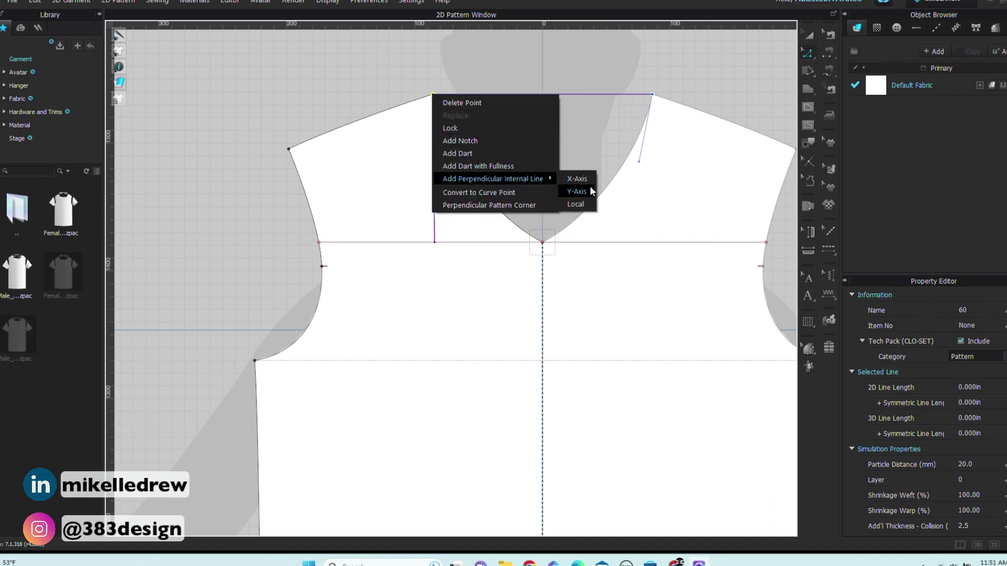
click(577, 178)
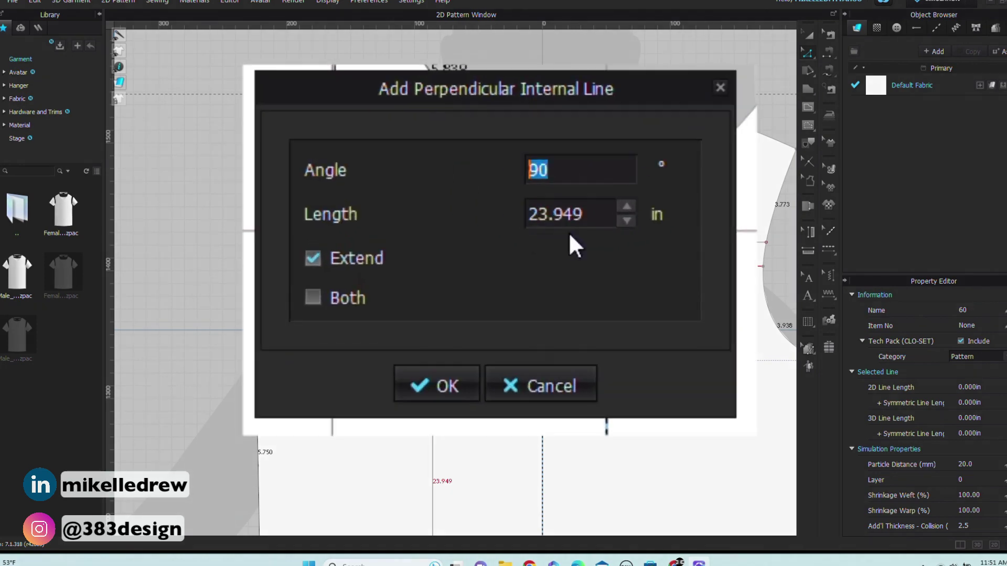
double_click(521, 235)
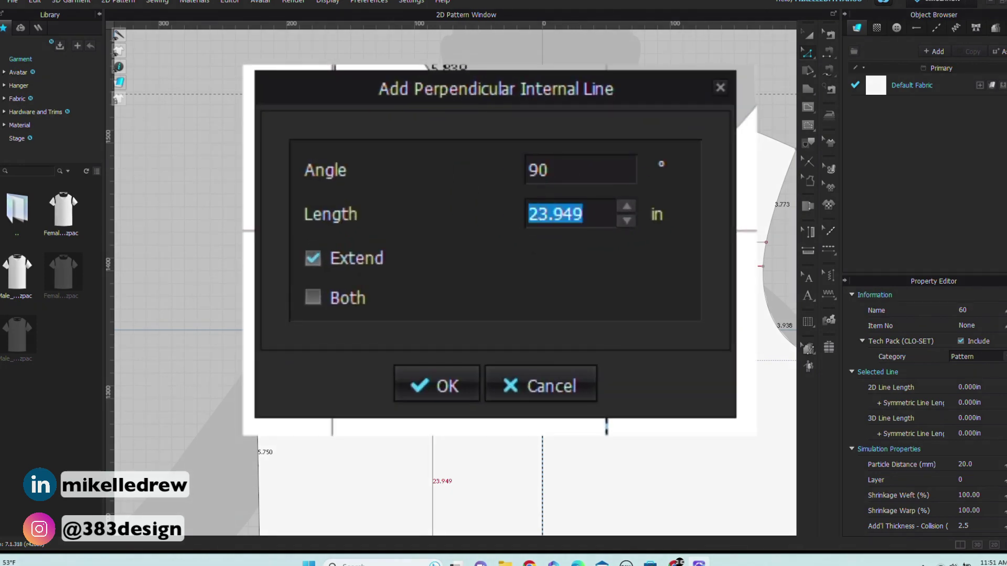
text(5)
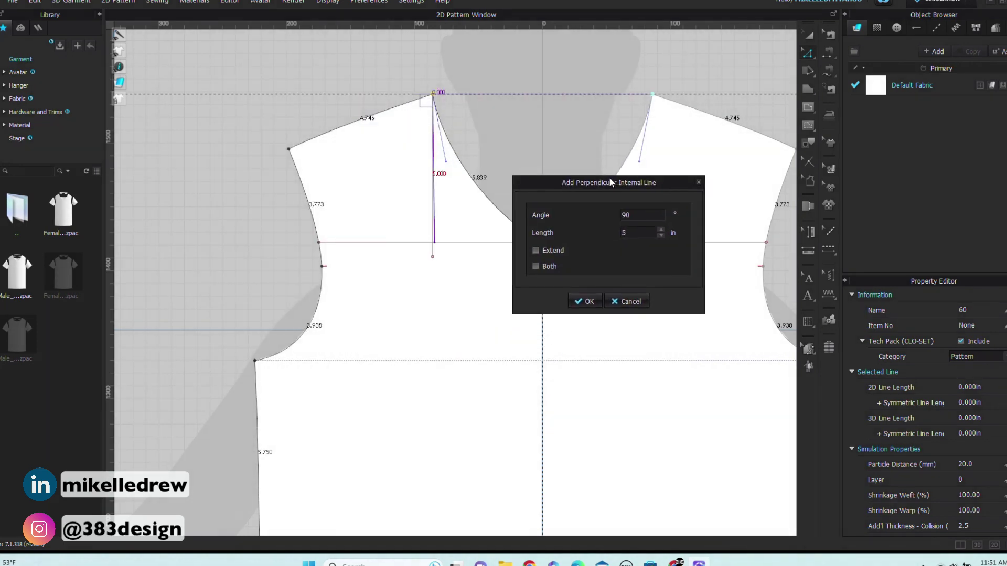
click(585, 302)
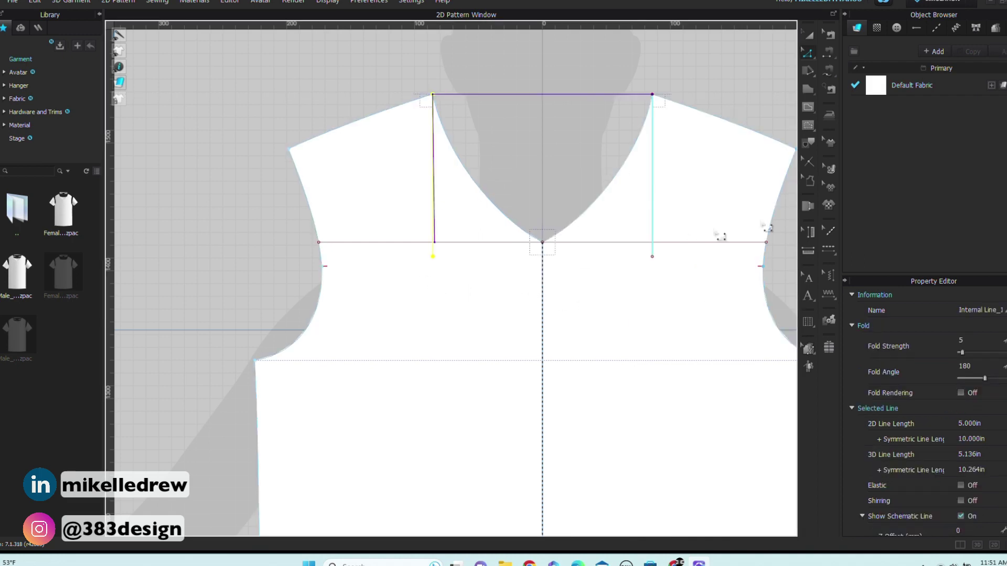
- Add a horizontal point of measure between the front armholes, level with the ends of the 5 in internal lines, and name it "Across front"
click(809, 252)
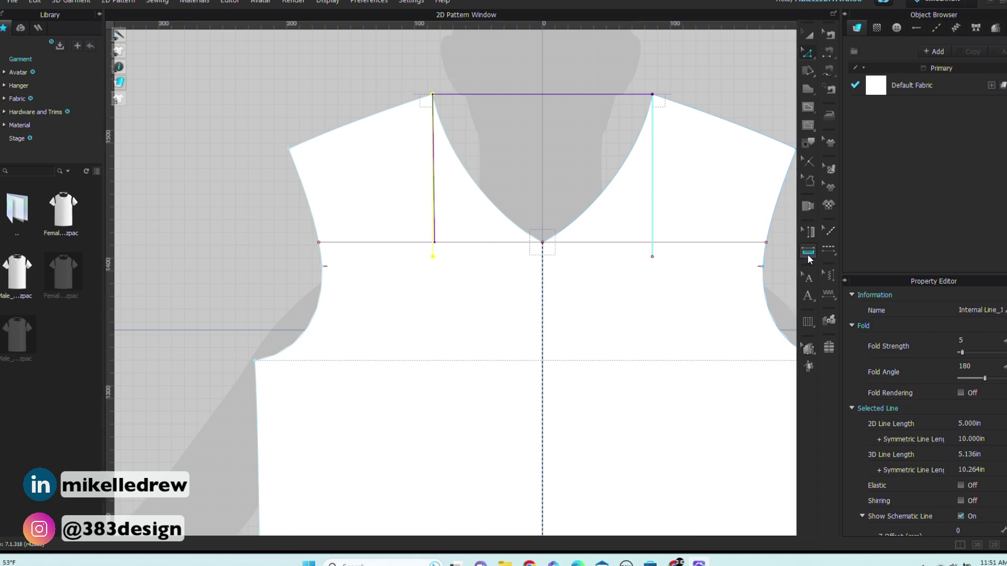
click(322, 258)
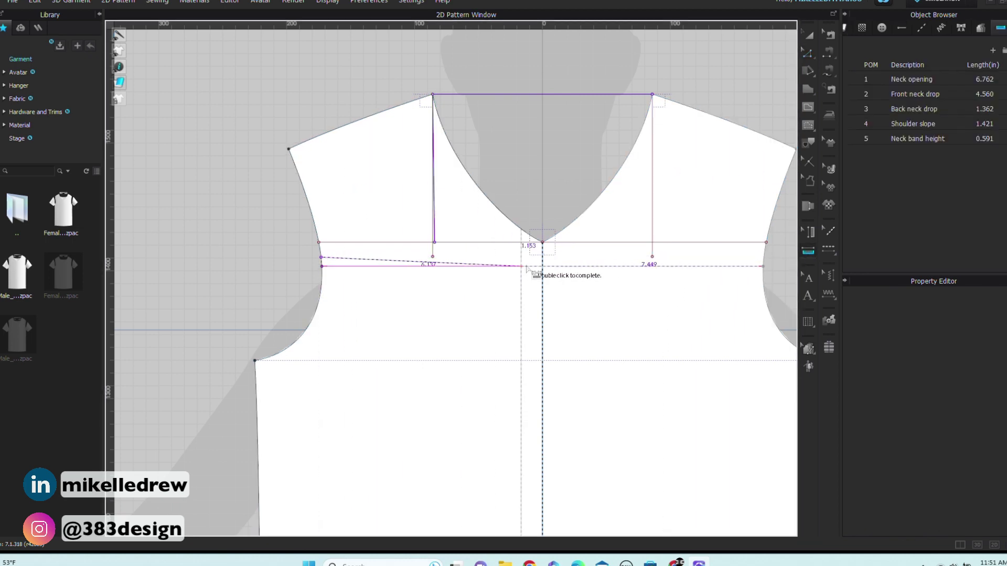
double_click(763, 257)
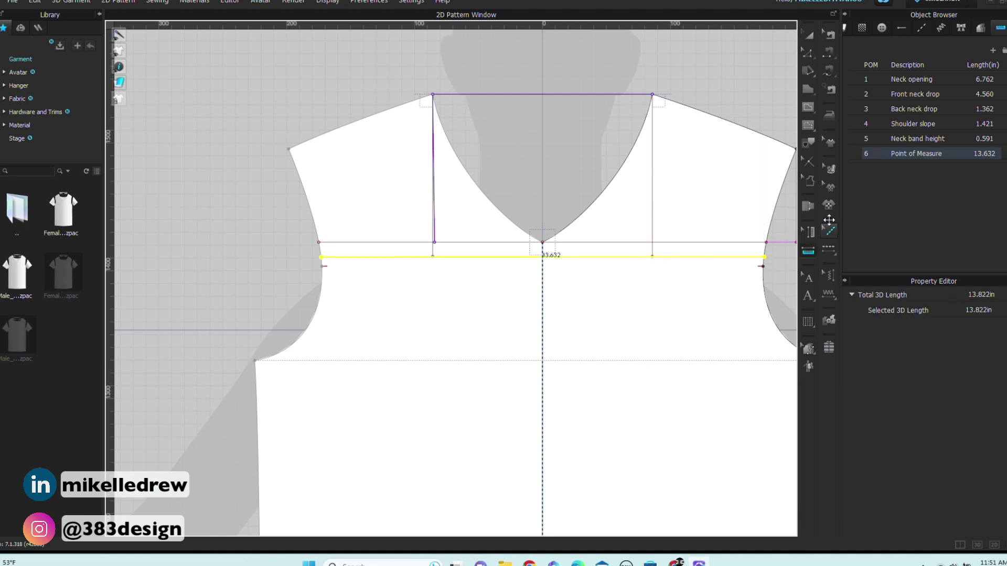
double_click(913, 153)
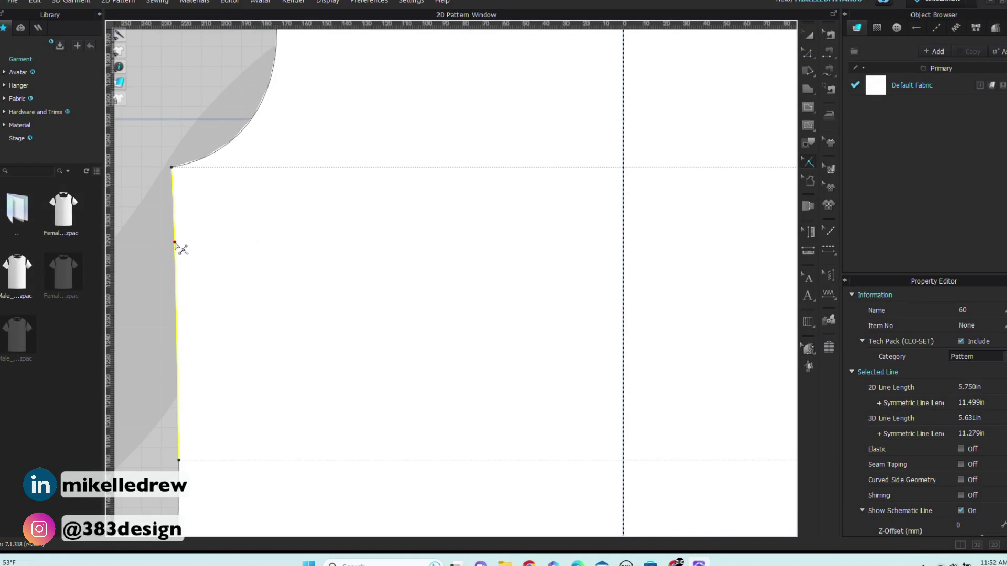
- Add a notch on the front side seam, 1 in below the underarm point
right_click(175, 238)
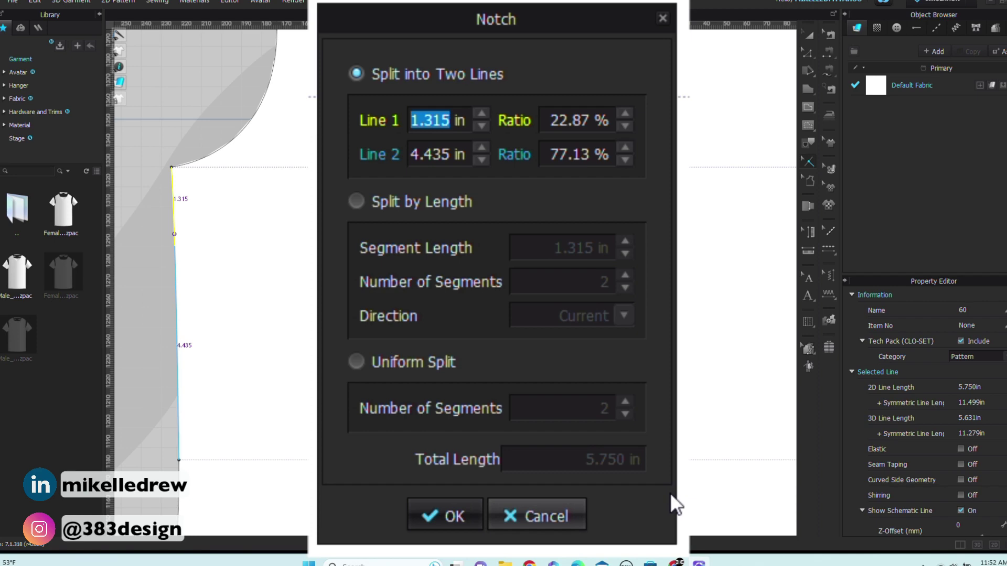
text(1)
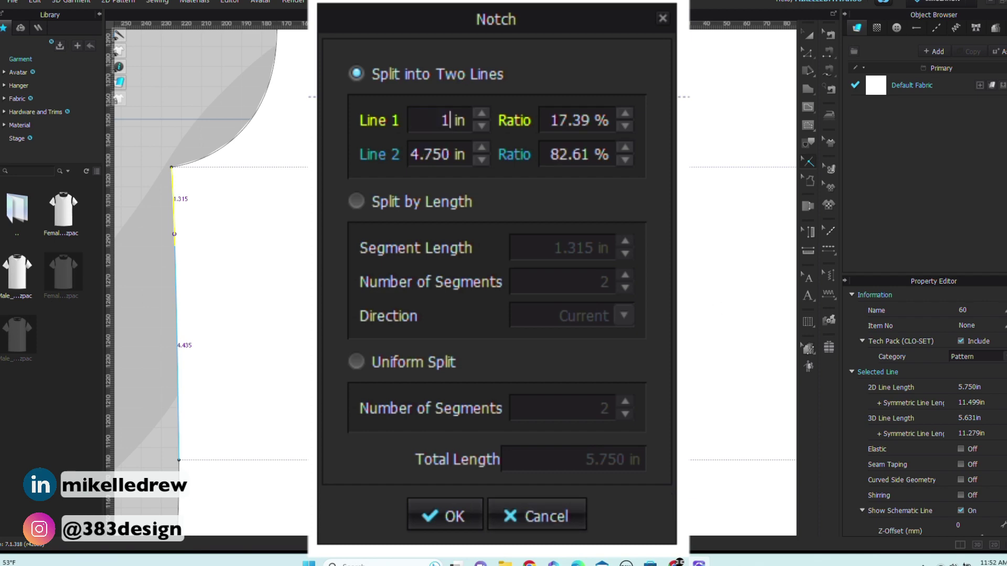
click(464, 508)
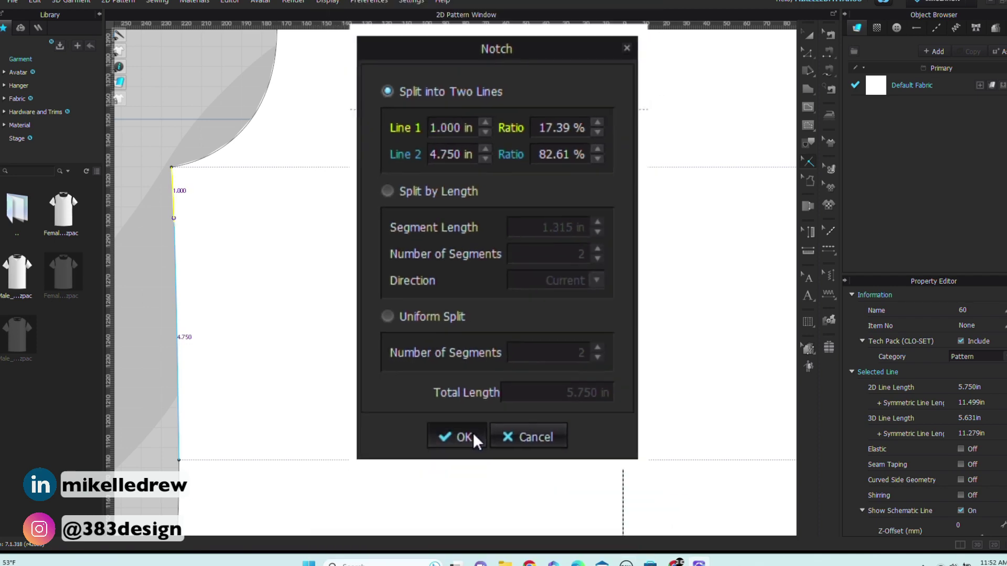
click(464, 437)
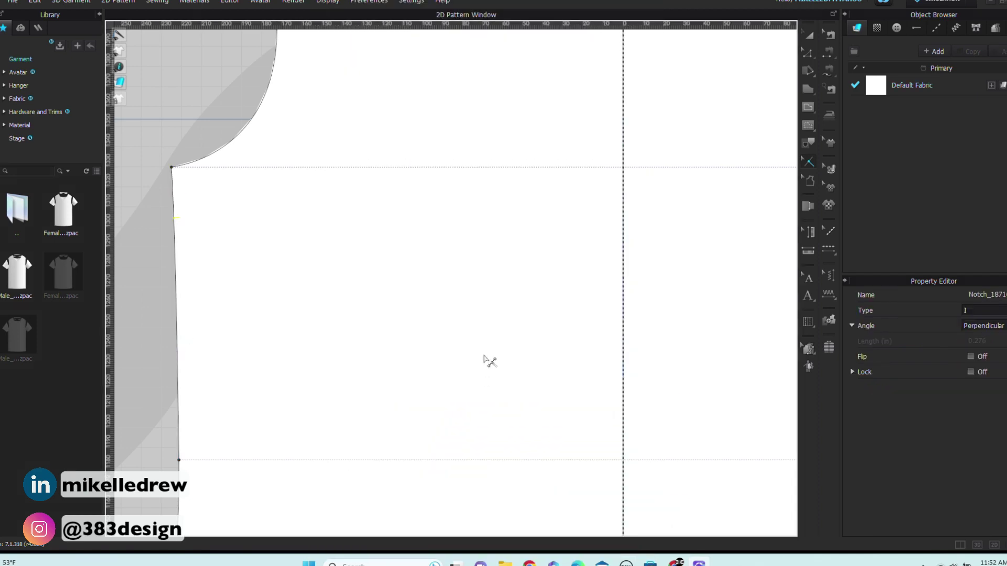
- Place a horizontal guide line across the front pattern, level with the side-seam notches
scroll(503, 344, down, 4)
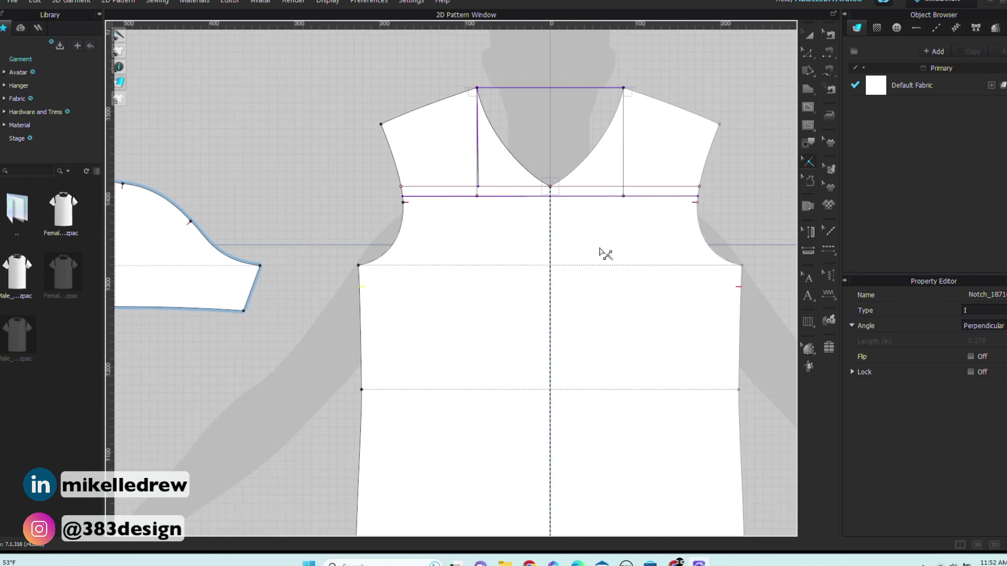
scroll(603, 254, up, 3)
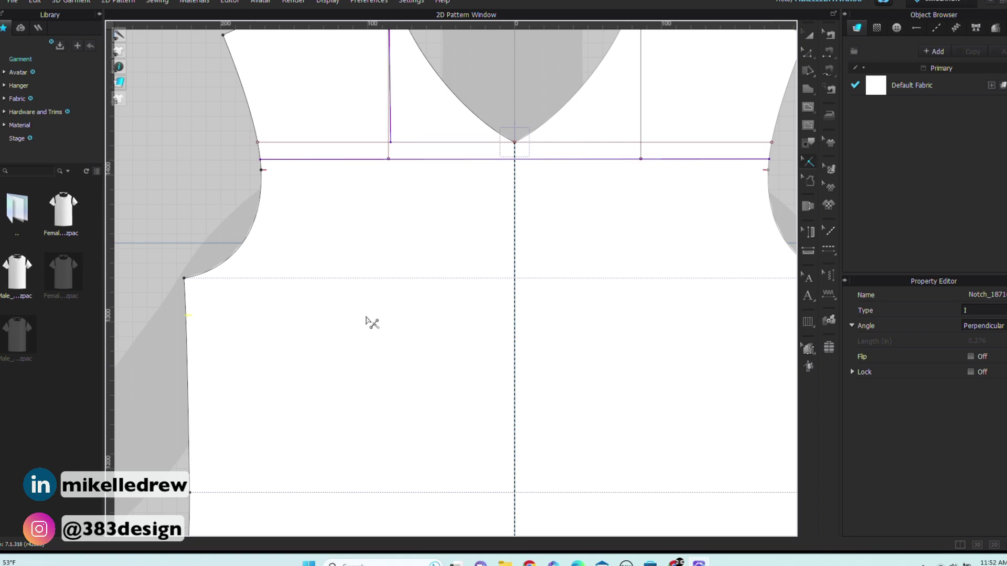
scroll(373, 323, down, 4)
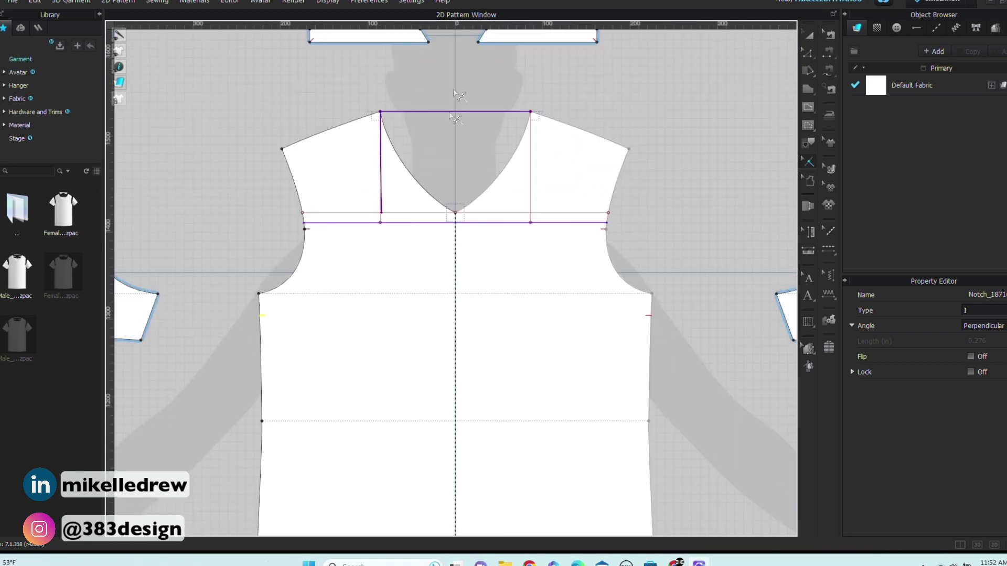
key(m)
click(807, 37)
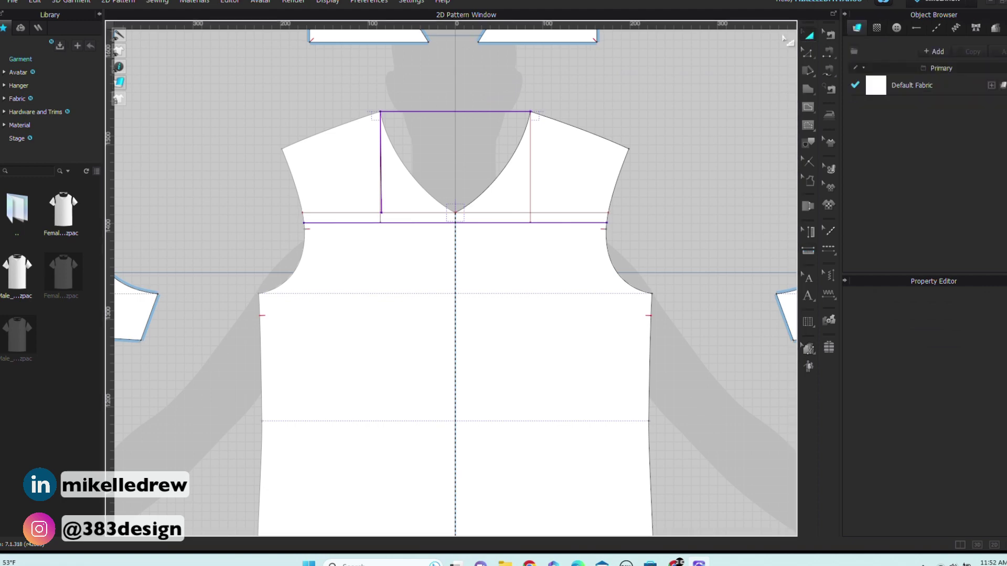
drag(688, 23, 659, 317)
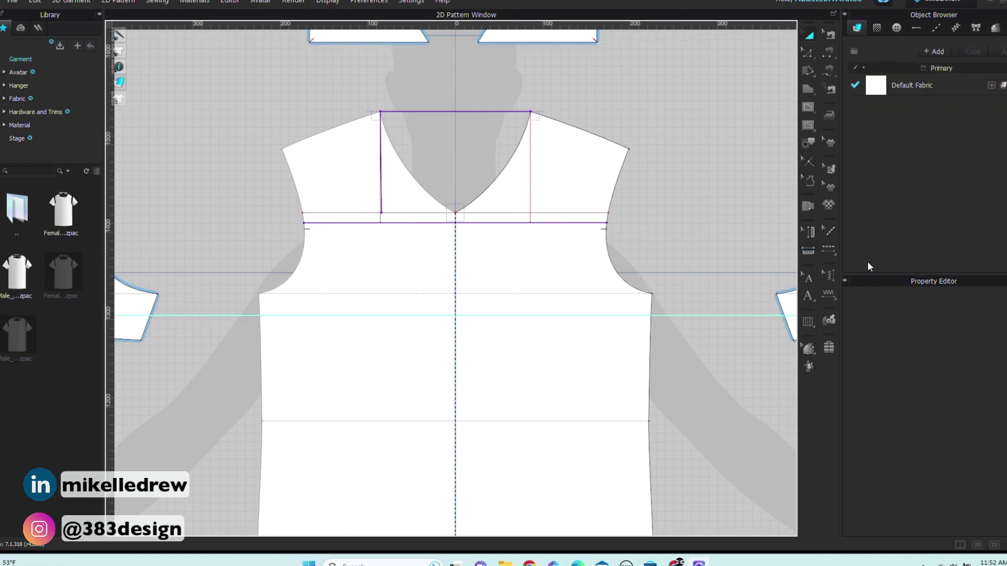
- Add a point of measure along the guide line between the front side seams and name it "Across Chest"
click(809, 252)
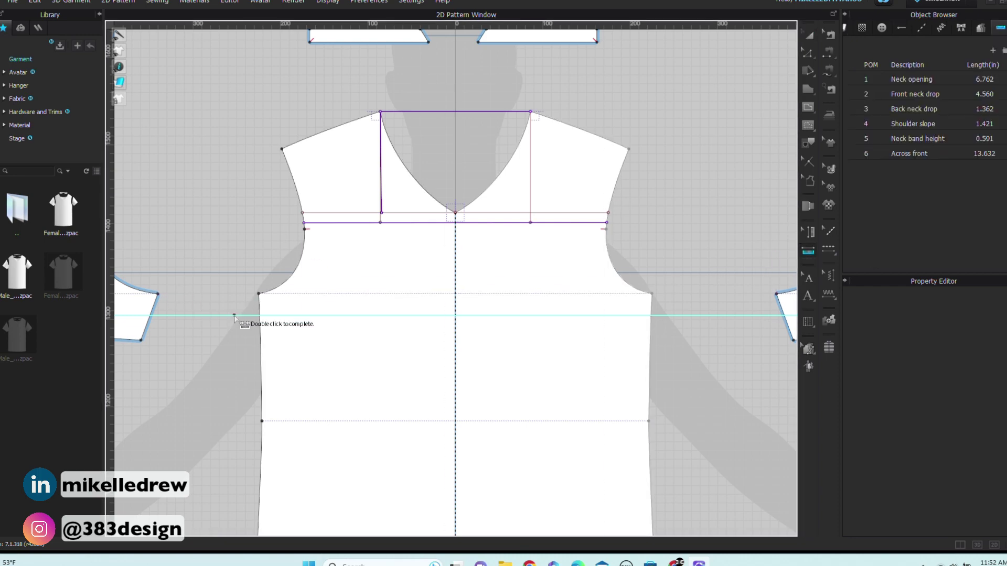
click(257, 316)
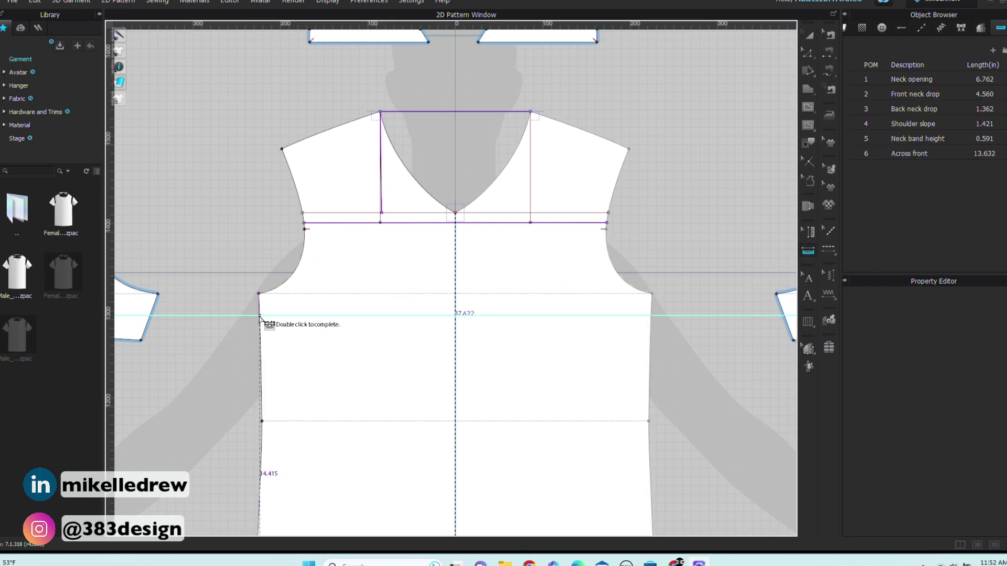
double_click(652, 315)
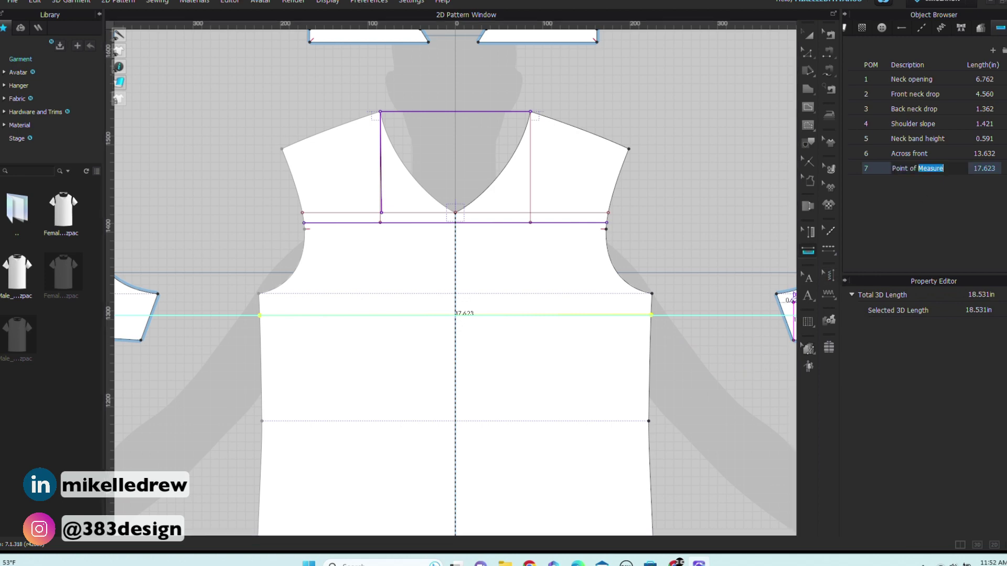
double_click(923, 168)
text(Across Chest)
key(Return)
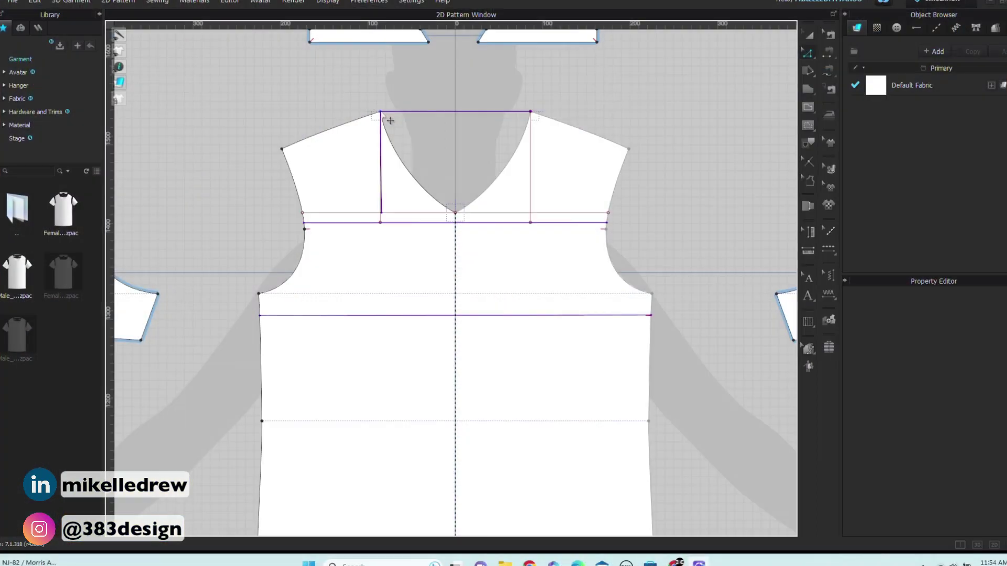
- Add a reversed 14 in perpendicular internal line at 90° along the X-axis, running down the front pattern from the high point shoulder
right_click(380, 111)
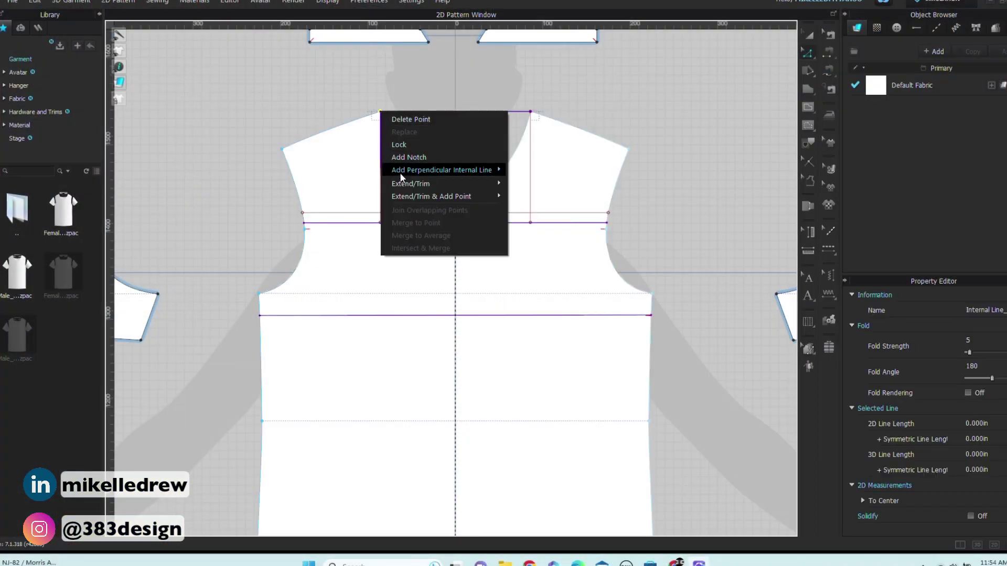
mouse_move(407, 174)
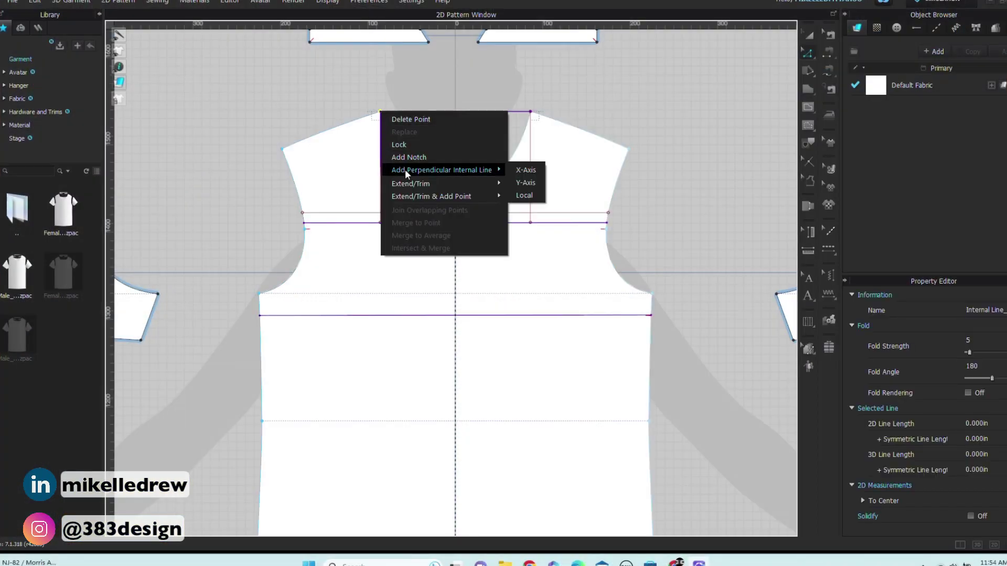
click(527, 171)
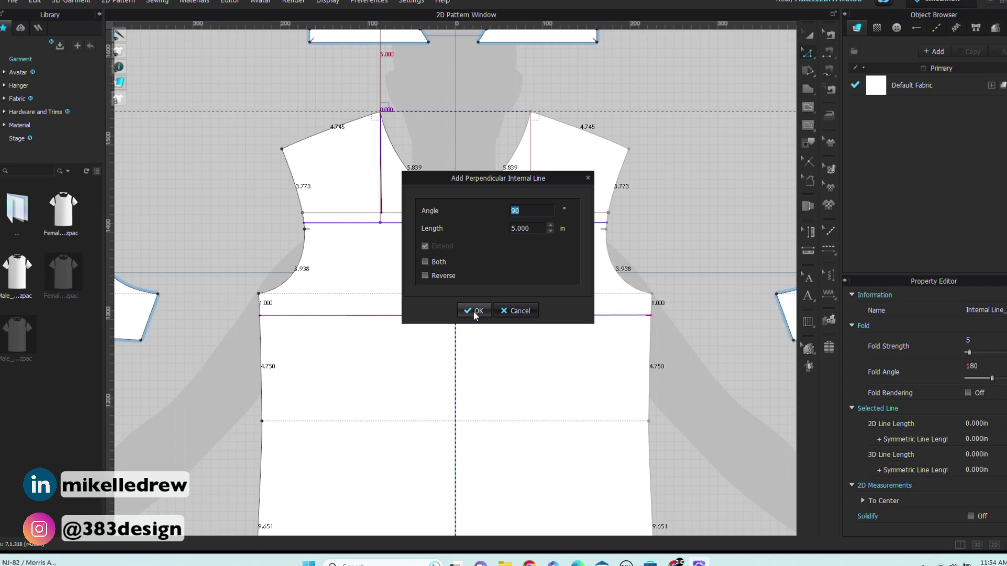
key(Tab)
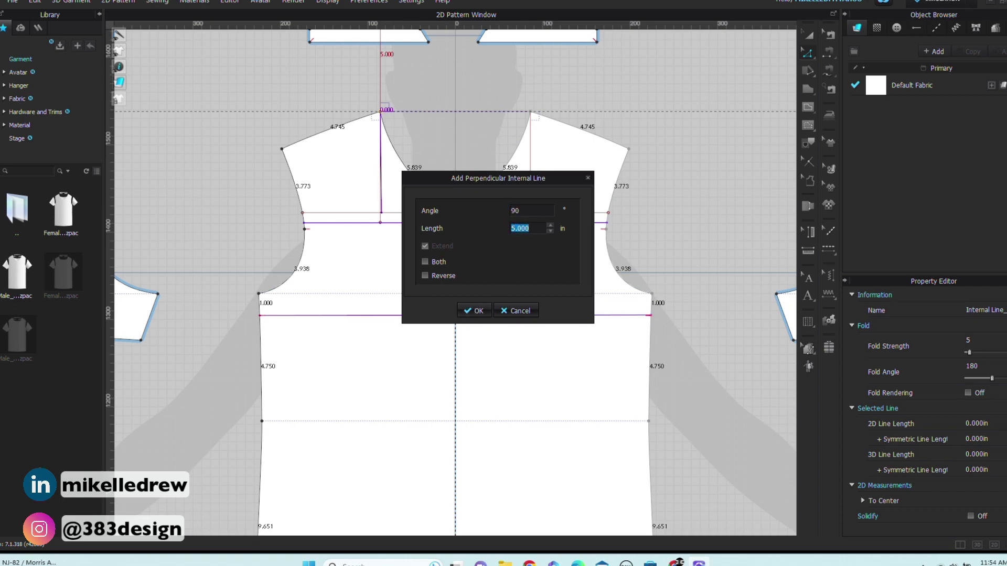
text(14)
drag(473, 178, 564, 185)
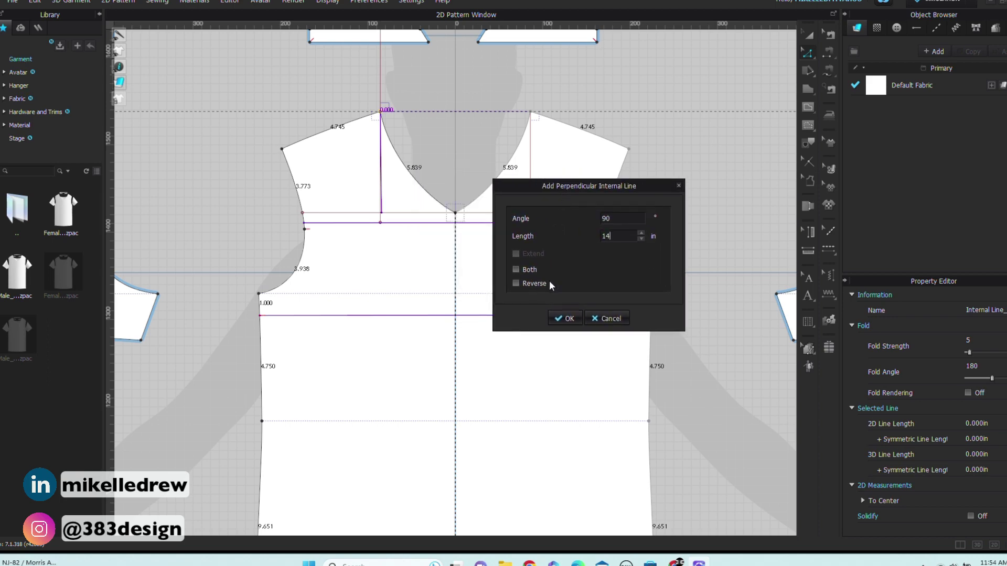
click(516, 283)
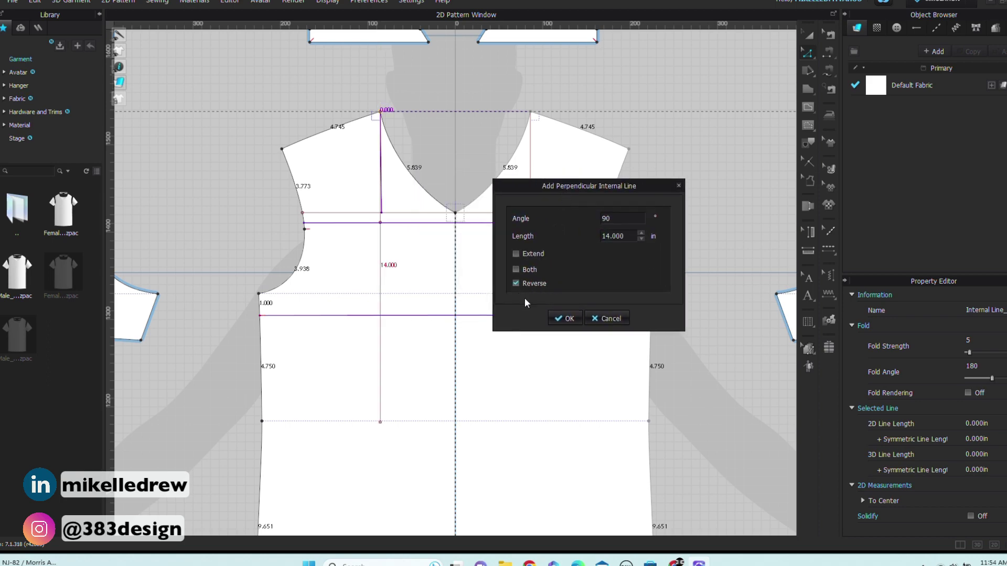
click(565, 319)
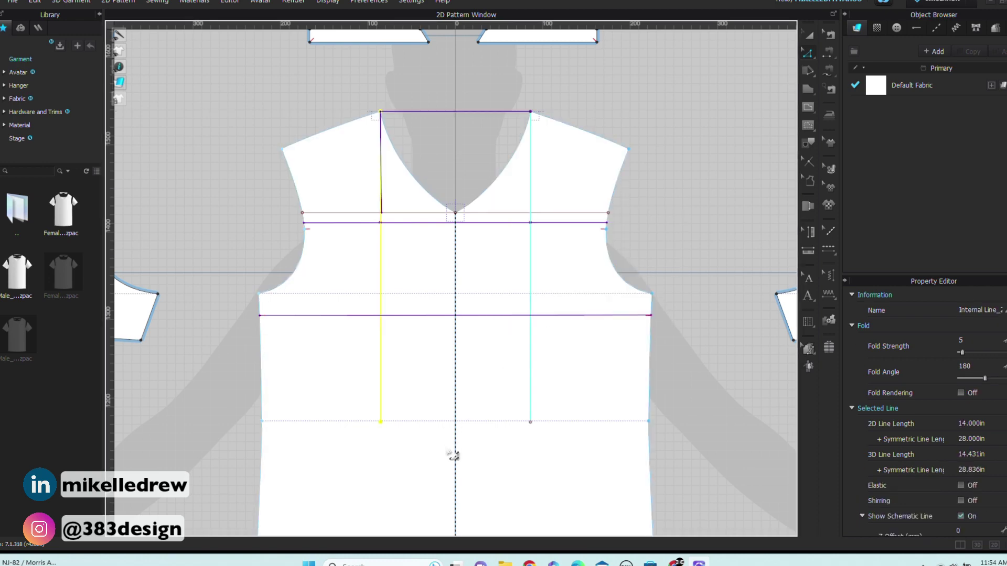
- Add a horizontal point of measure between the front side seams at waist level and name it "Across waist"
scroll(409, 429, up, 2)
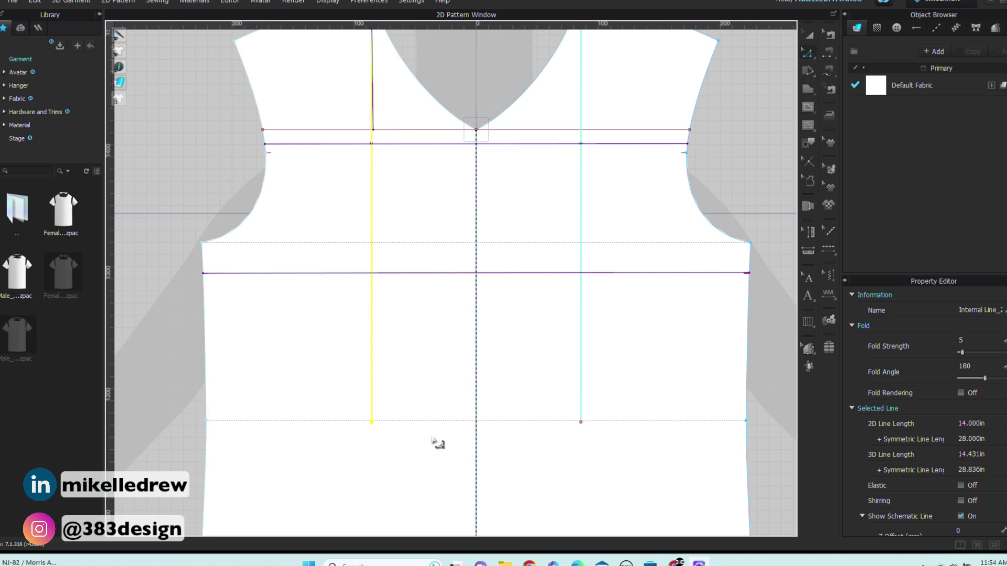
scroll(438, 443, down, 3)
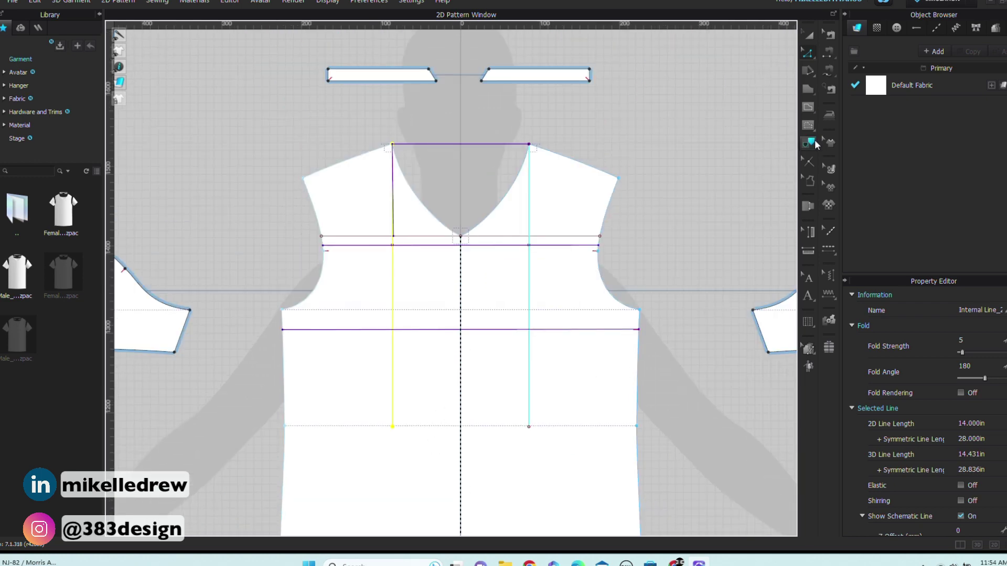
click(810, 251)
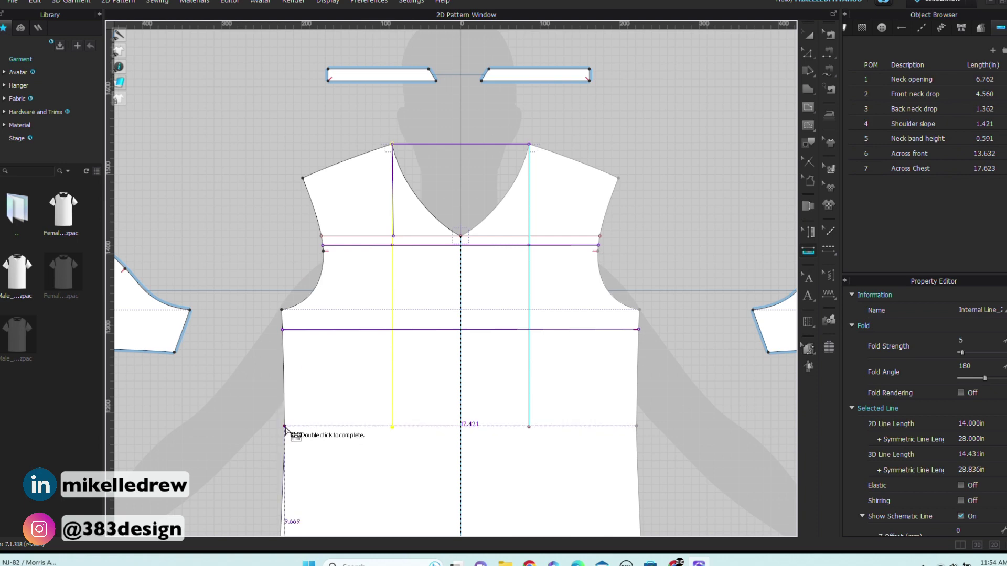
click(285, 426)
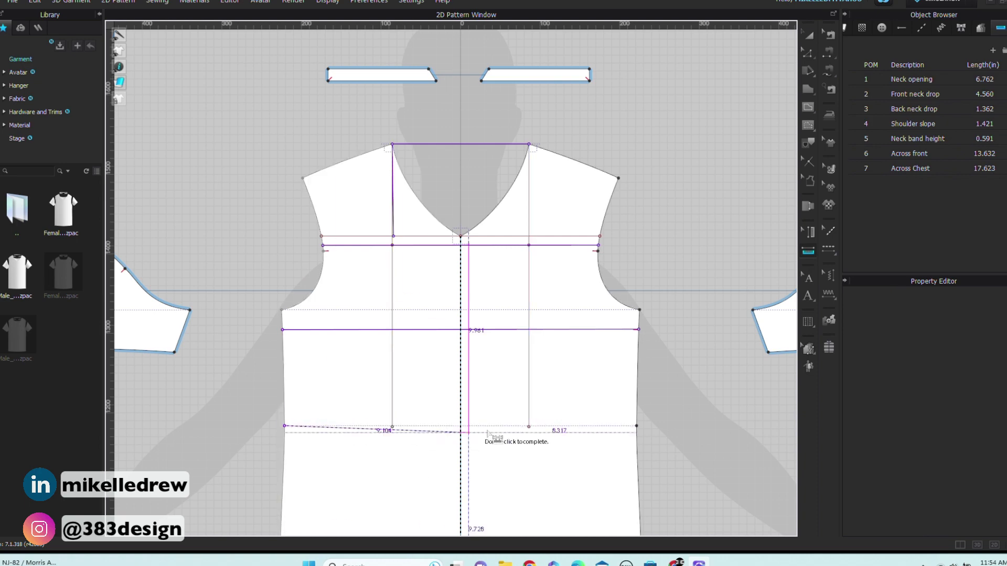
double_click(636, 427)
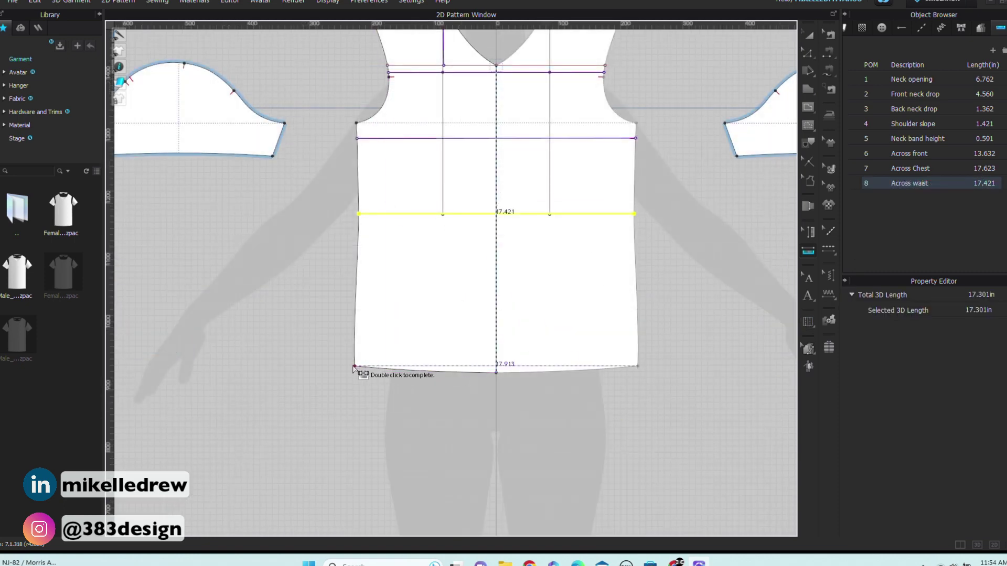
- Add a point of measure between the front hem corners, name it "Sweep", and set it to Segment Type
click(355, 367)
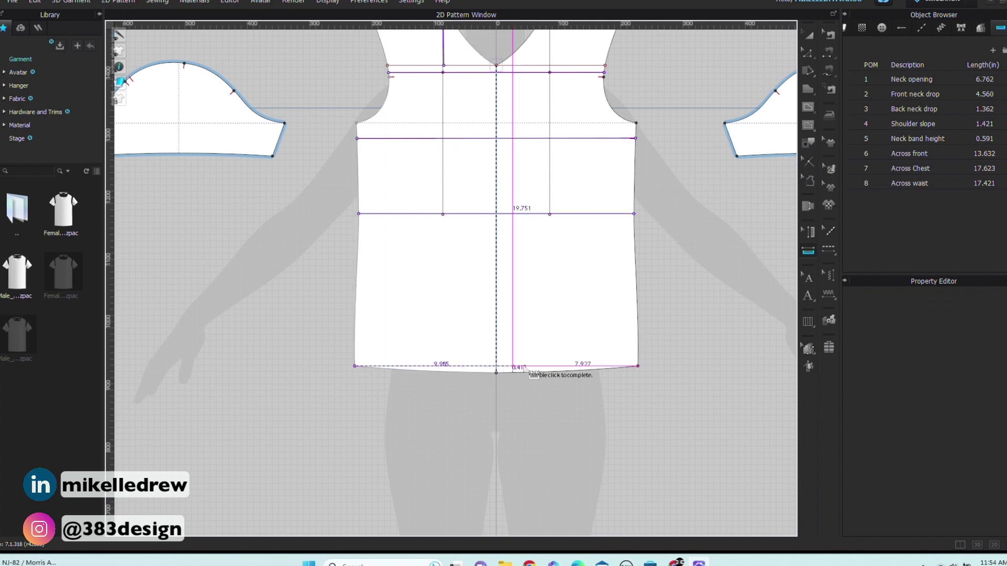
double_click(638, 367)
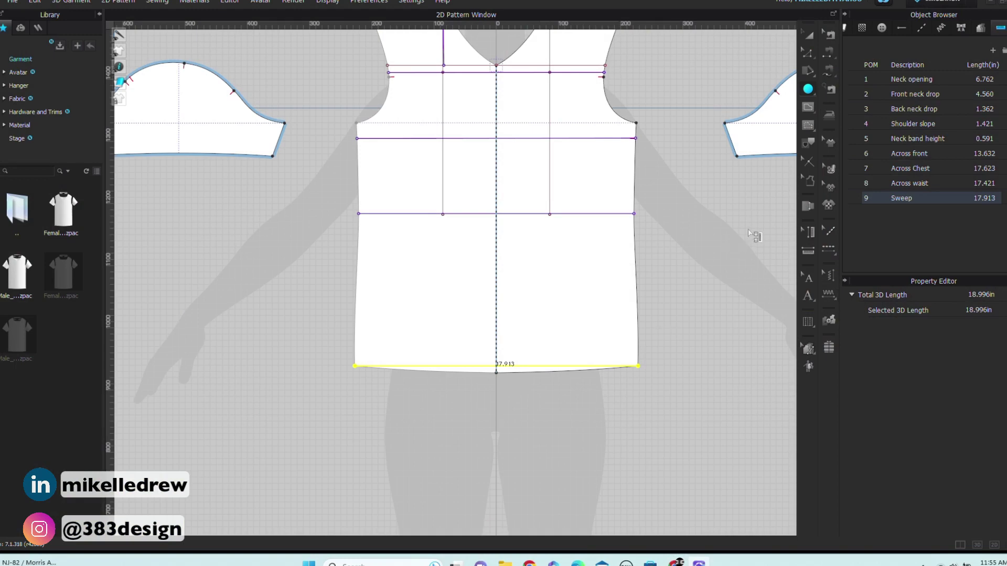
click(801, 232)
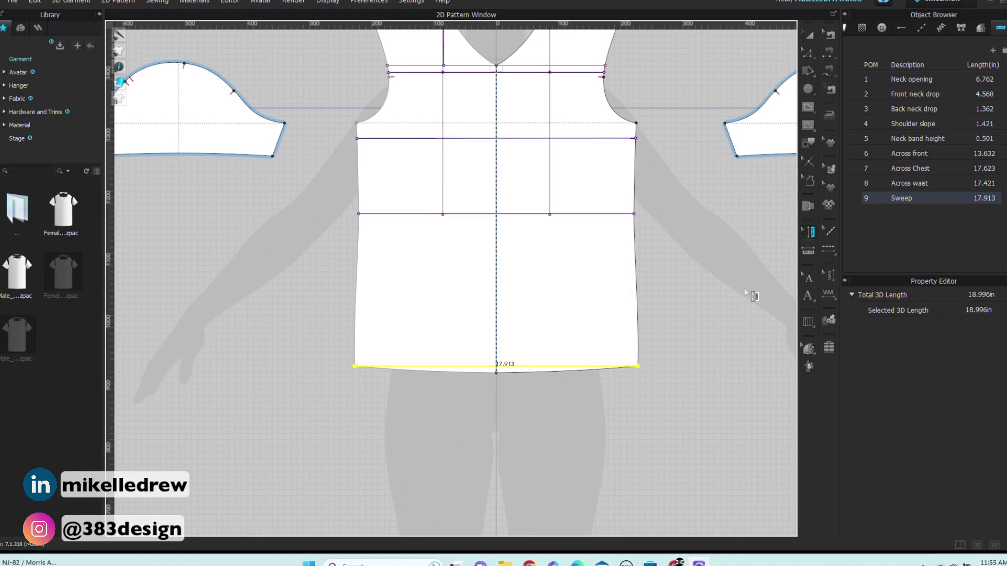
right_click(529, 370)
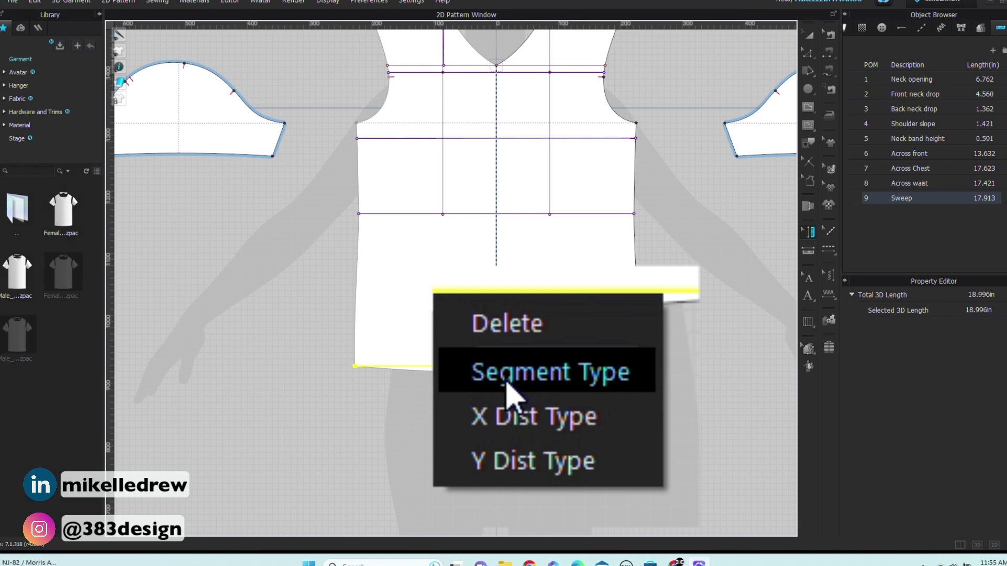
click(549, 391)
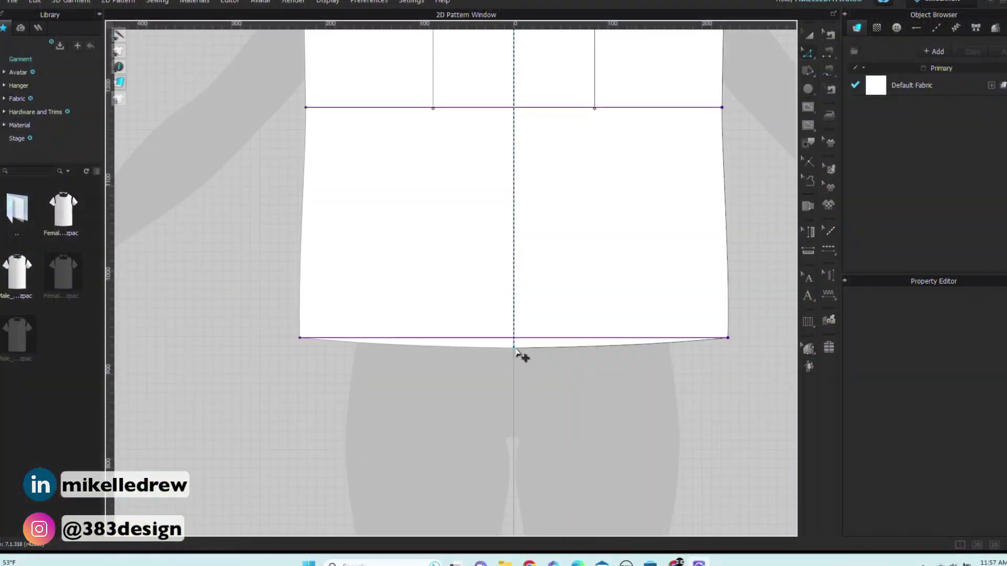
- Add an 8.970 in perpendicular internal line along the Y-axis from the centre front hem point, extending in both directions
right_click(514, 349)
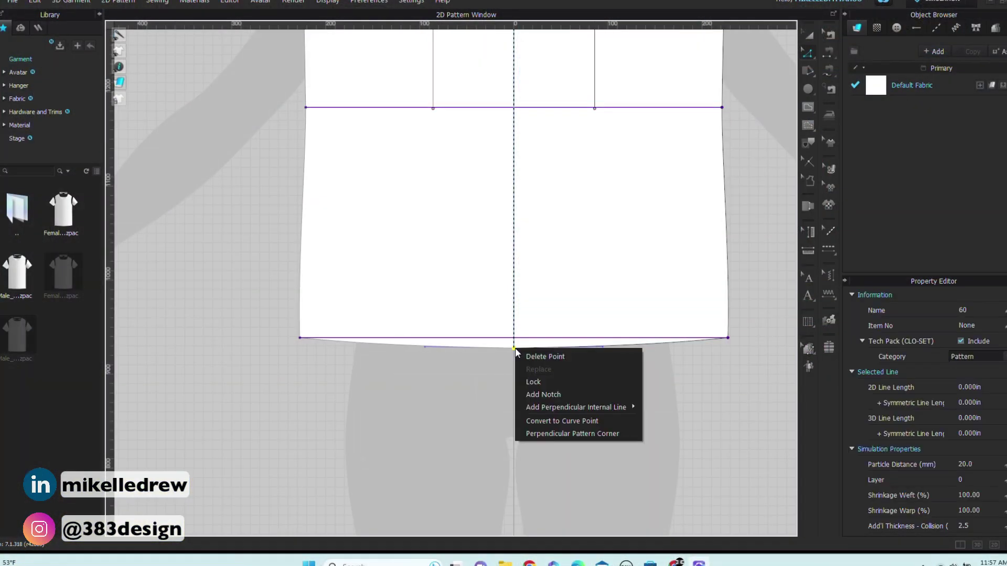
mouse_move(543, 403)
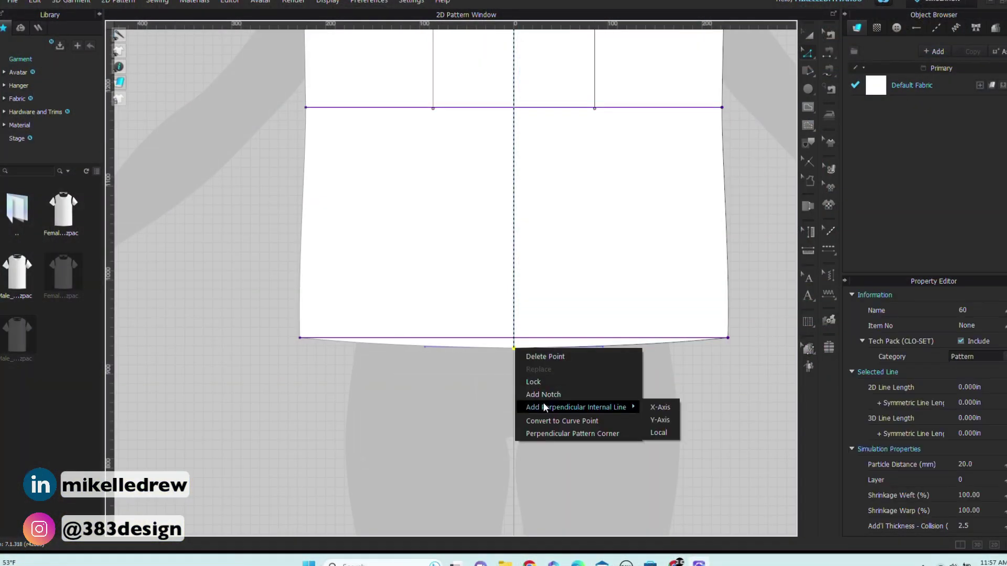
click(660, 420)
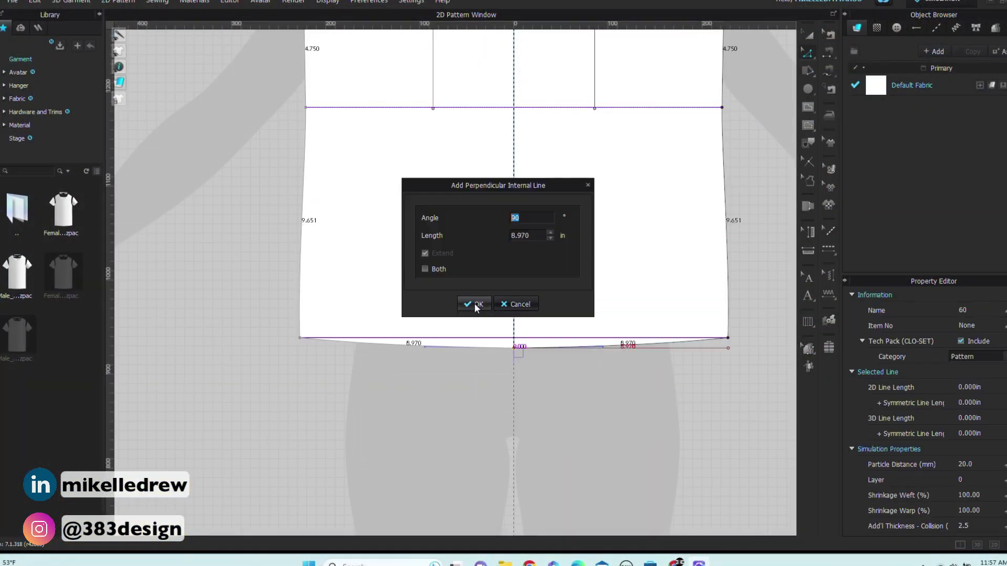
click(424, 268)
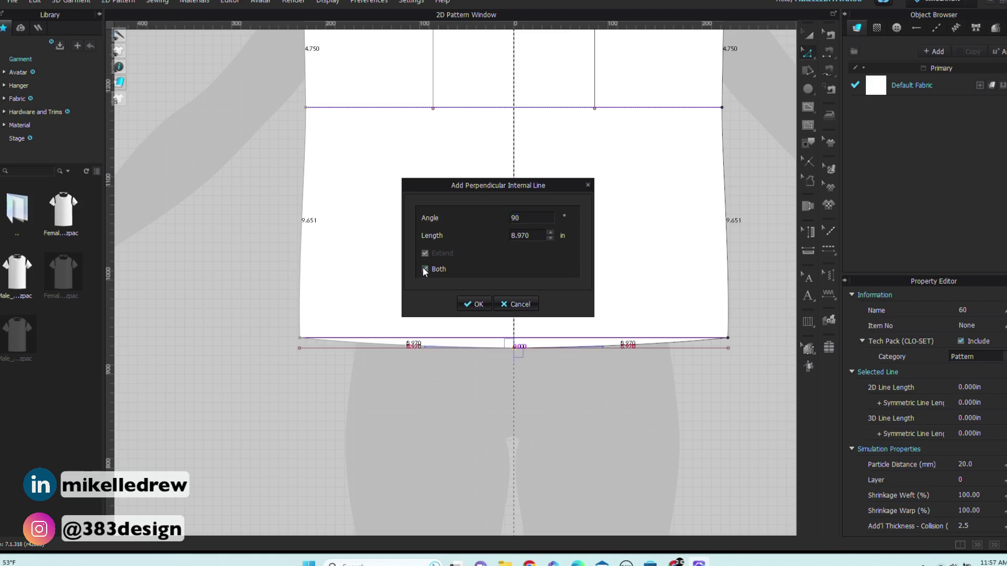
click(472, 305)
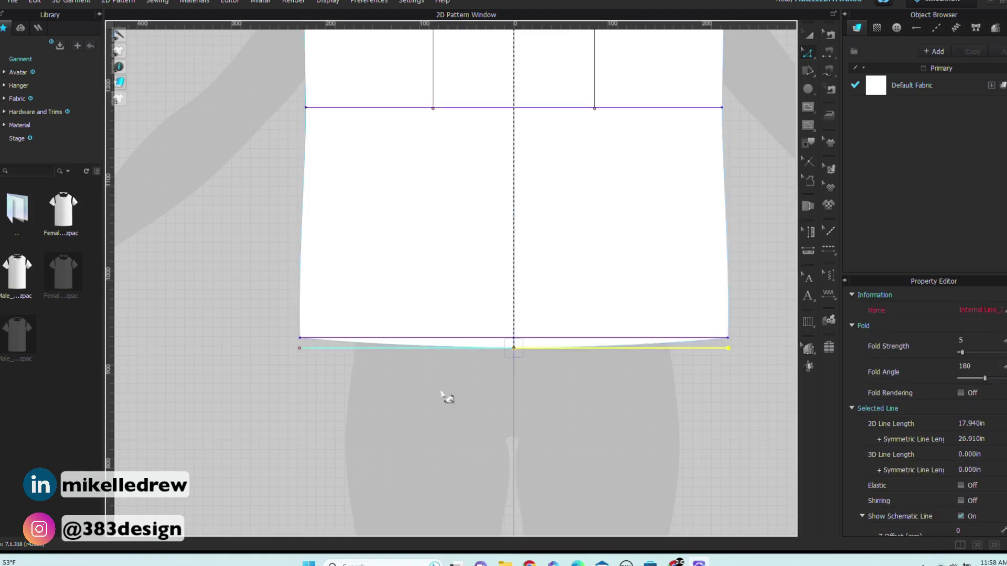
- Add a point of measure from the front high point shoulder down to the hem-level internal line and name it "Body length (frm HPS)"
scroll(457, 398, down, 3)
click(809, 251)
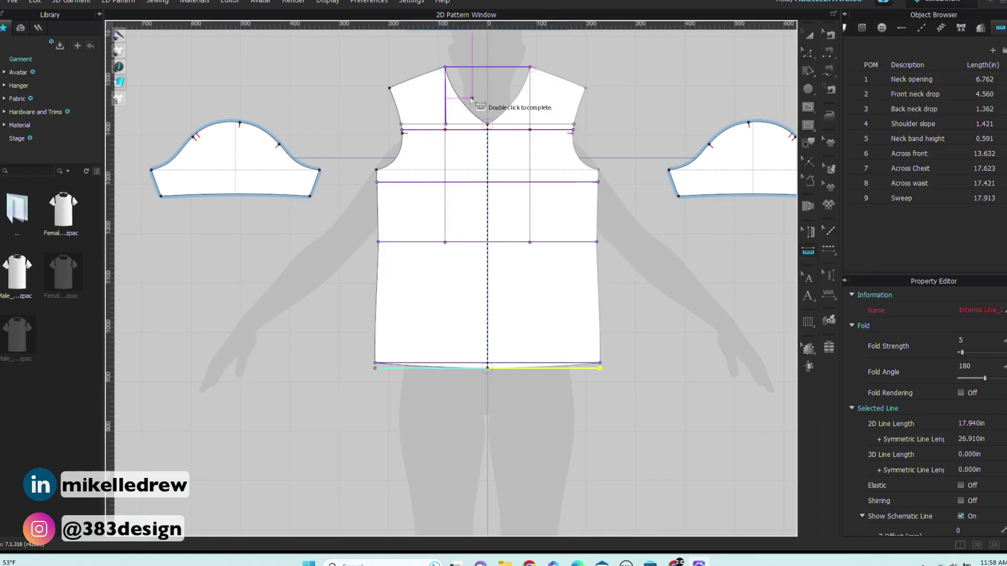
click(445, 67)
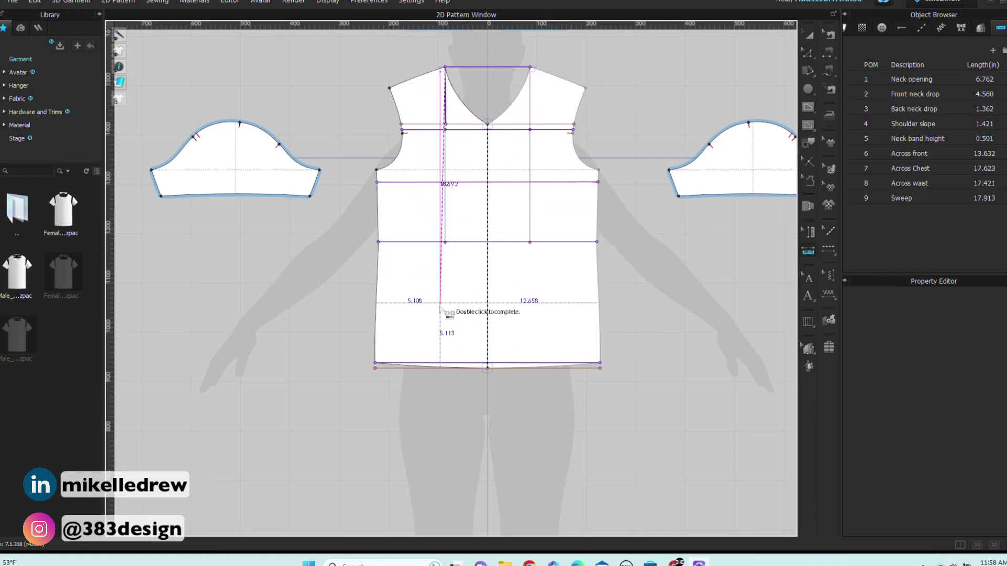
double_click(440, 368)
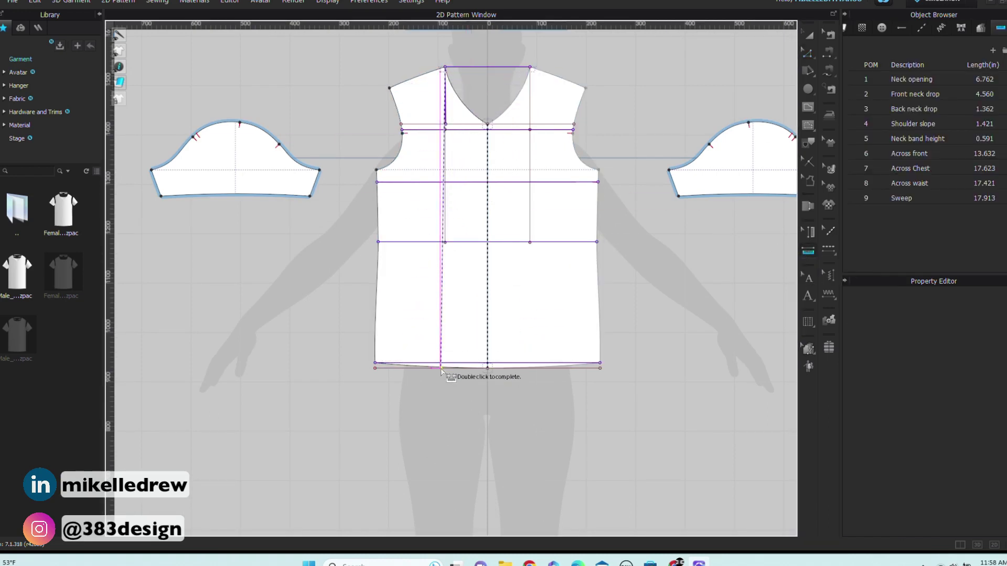
double_click(905, 213)
key(ctrl+a)
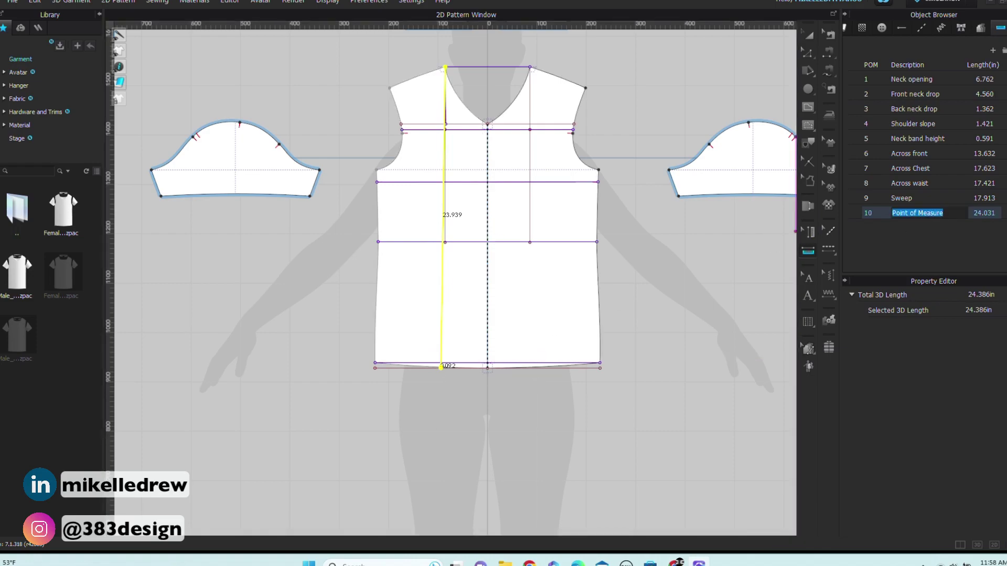
text(Test)
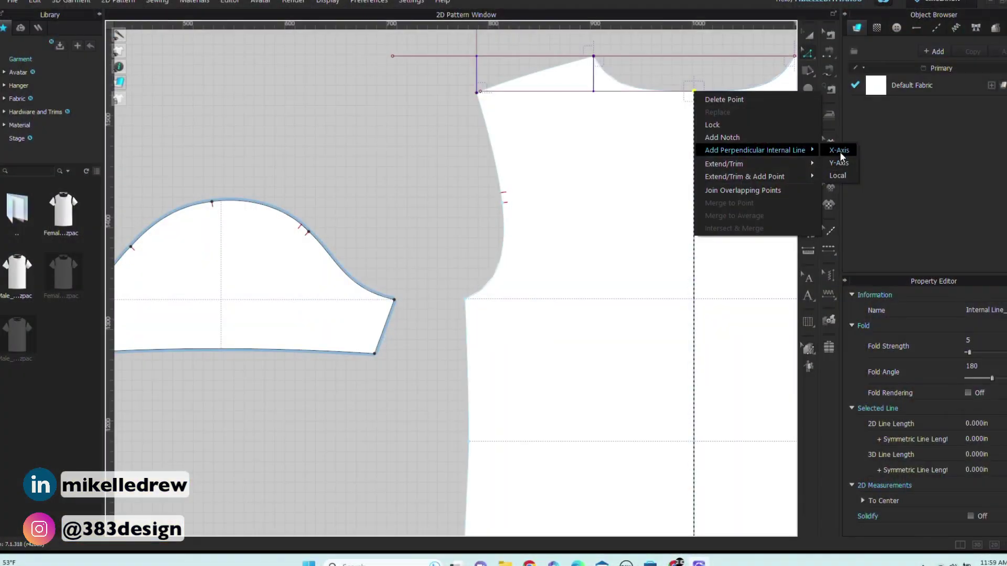
- Add an X-axis perpendicular internal line at the centre back neck and a vertical internal line about 5.71 in long from sleeve cap to hem
click(839, 153)
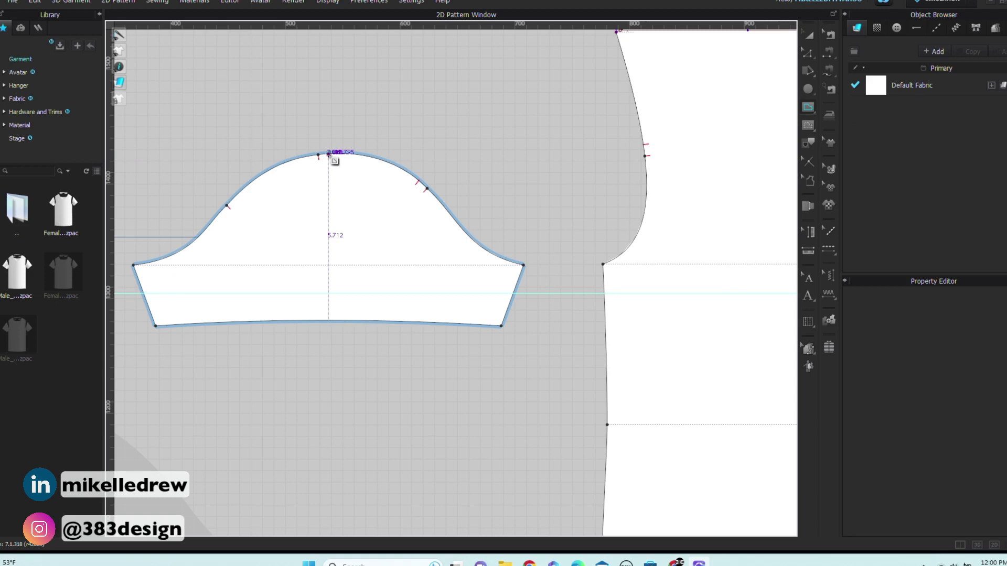
double_click(329, 321)
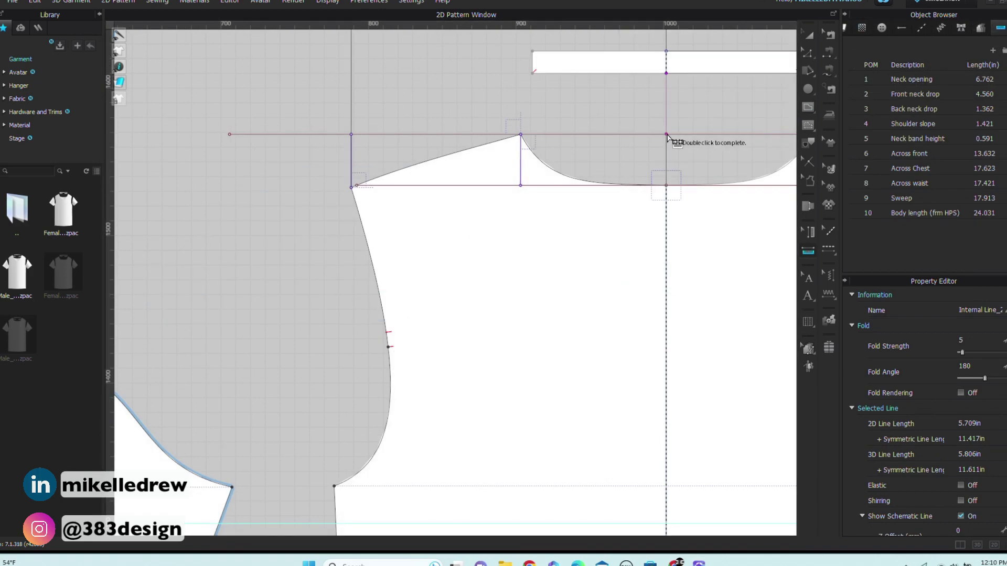
- Add a point of measure from centre back through the high point shoulder, shoulder tip and sleeve cap to the sleeve hem, named "Sleeve length (frm CB)"
click(667, 134)
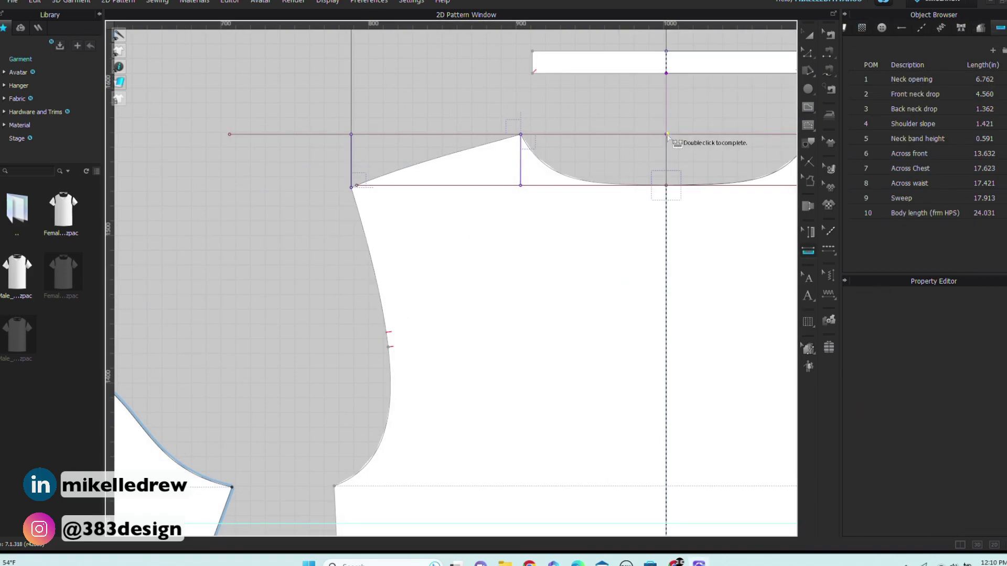
click(521, 134)
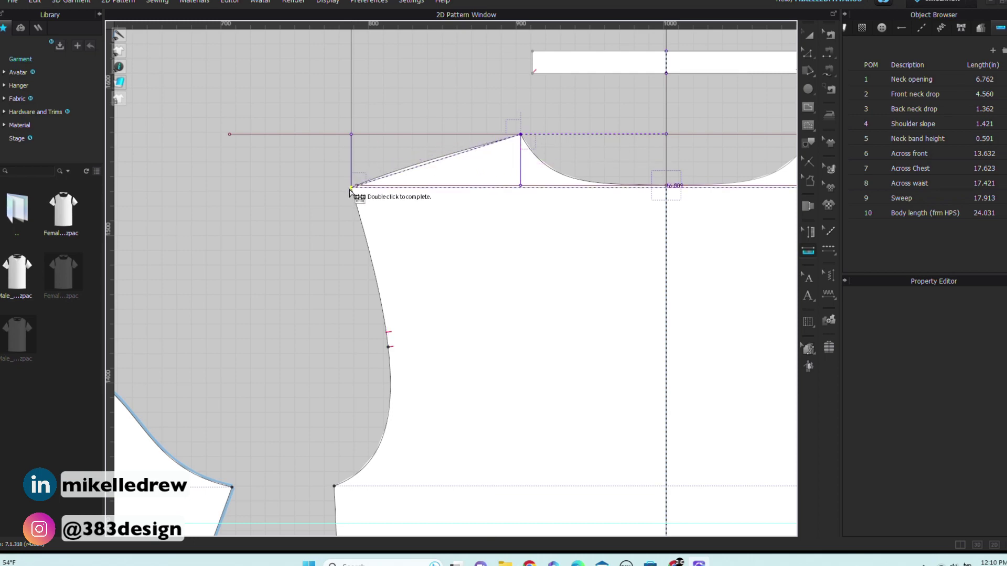
click(352, 188)
scroll(287, 208, up, 2)
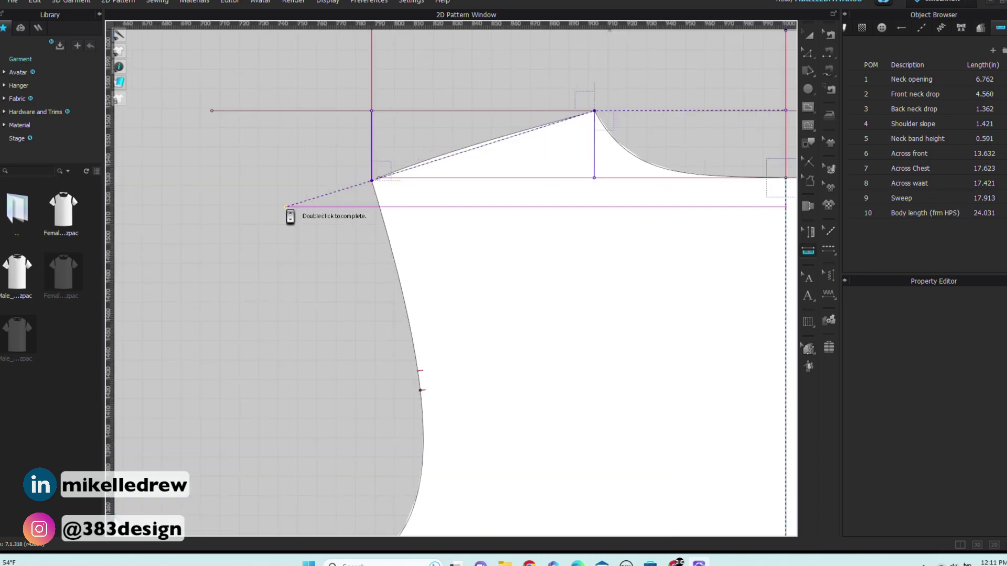
scroll(288, 209, down, 3)
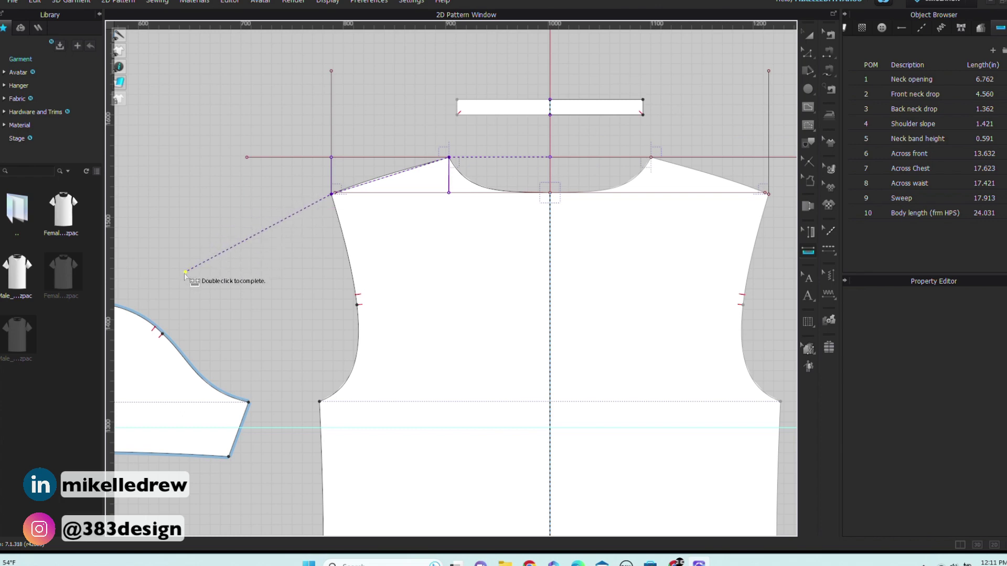
middle_drag(190, 278, 364, 382)
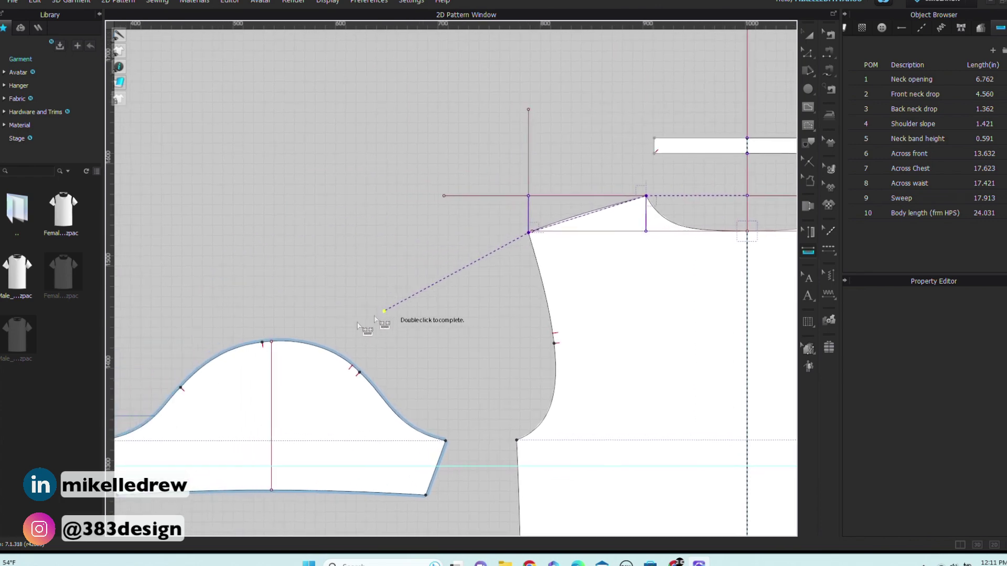
click(271, 341)
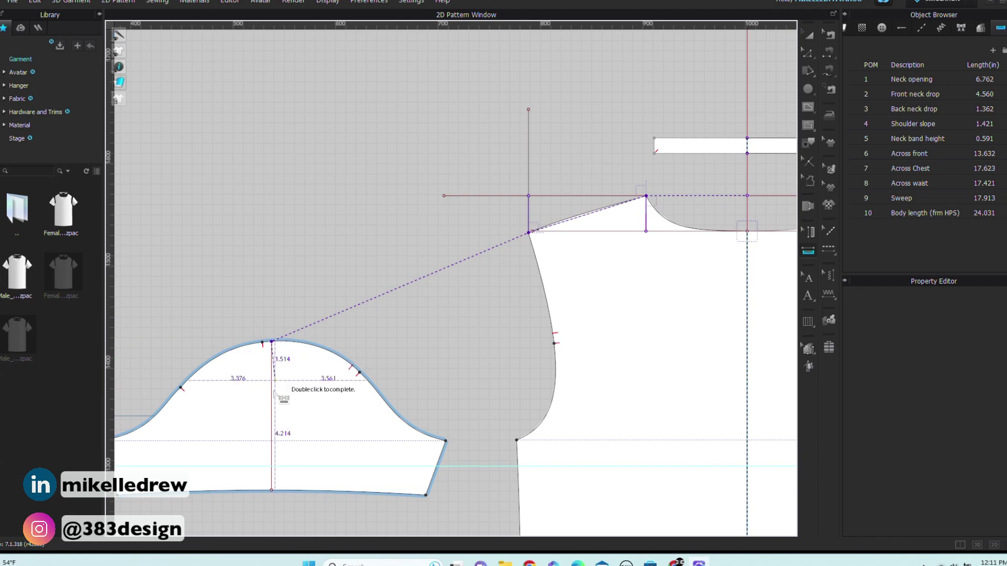
double_click(271, 492)
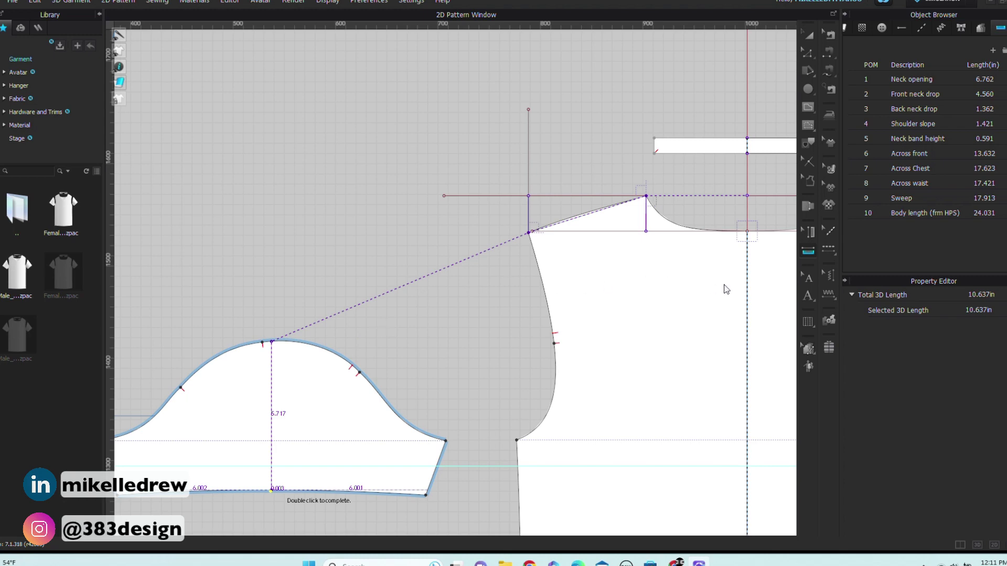
double_click(908, 228)
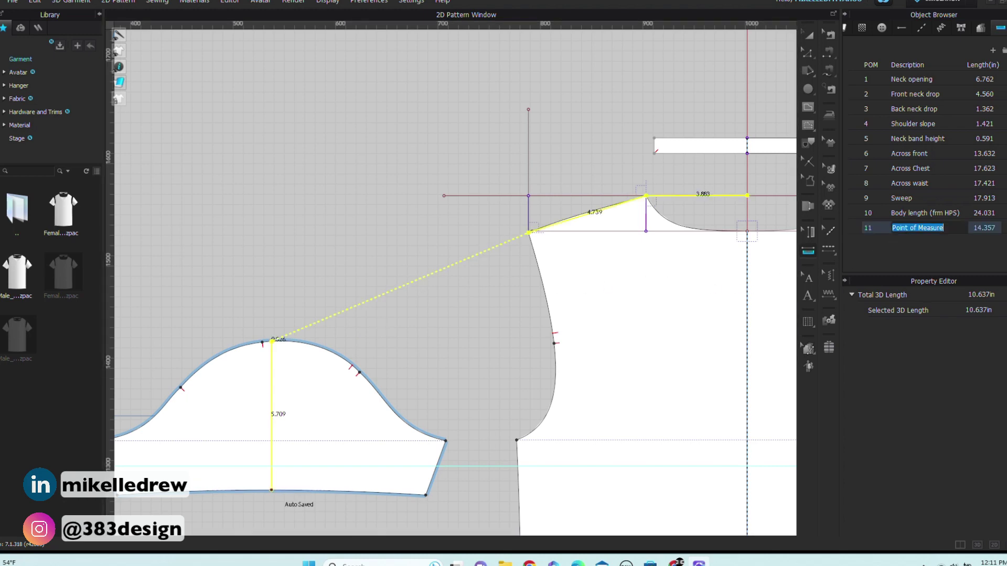
text(Sleeve length (frm CB)
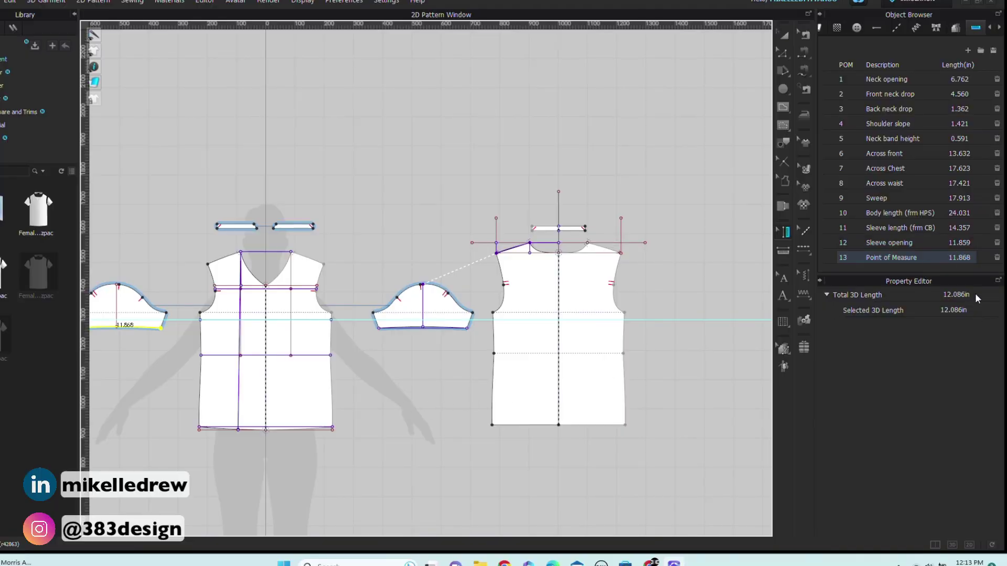
- Add a point of measure across the darted pattern along the horizontal guide line, and move that guide line up above the waist edge
click(989, 458)
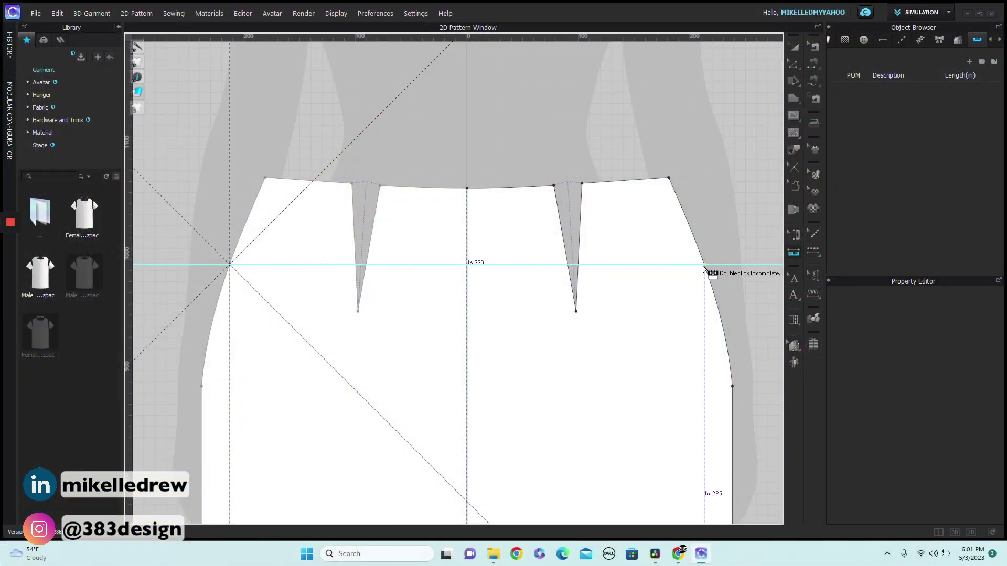
double_click(704, 266)
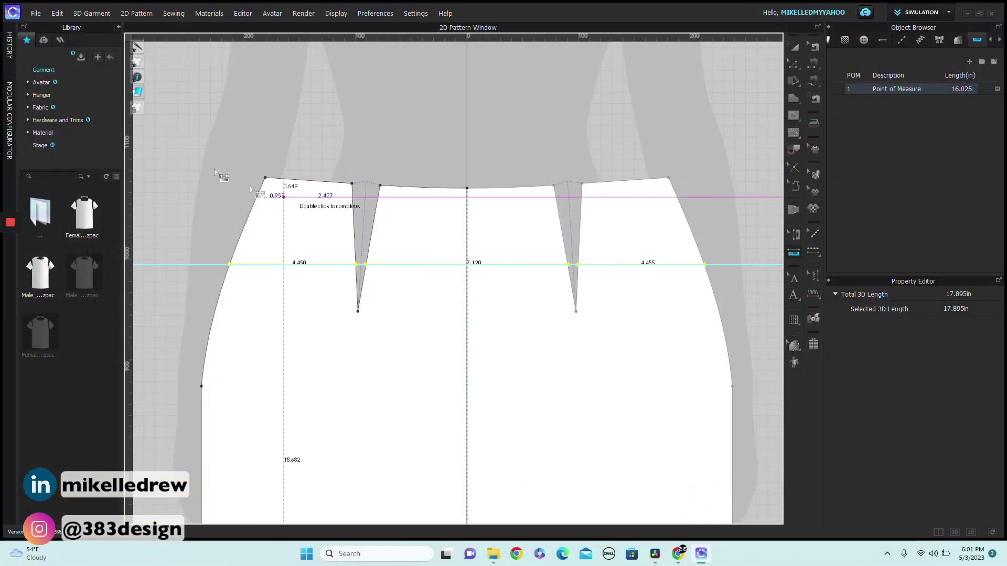
click(794, 46)
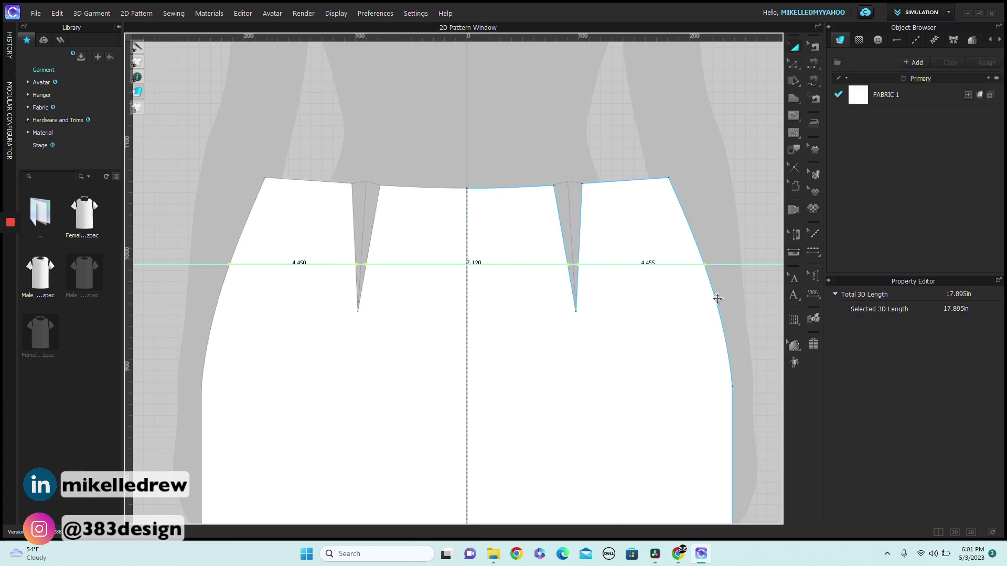
drag(732, 267, 717, 124)
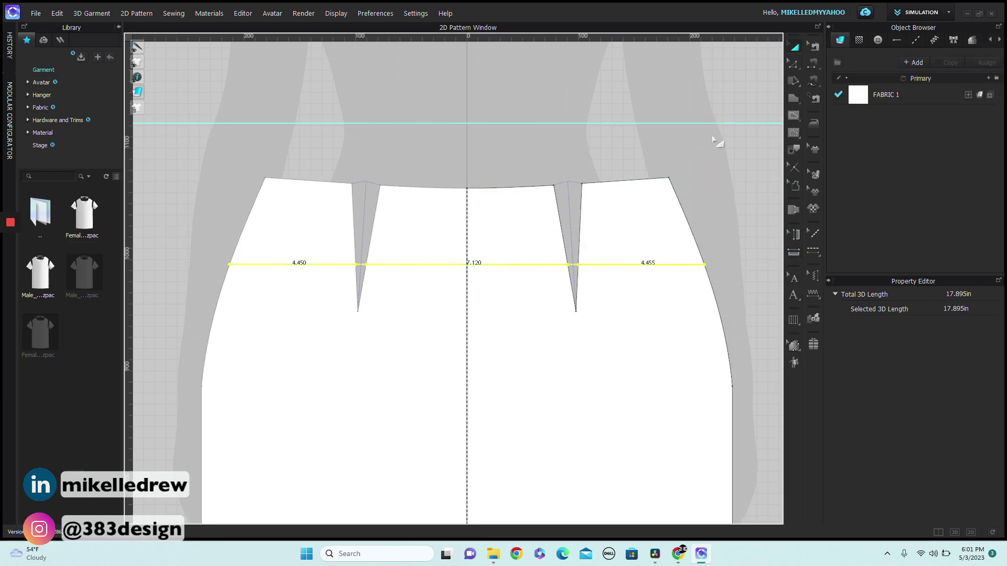
scroll(567, 266, up, 5)
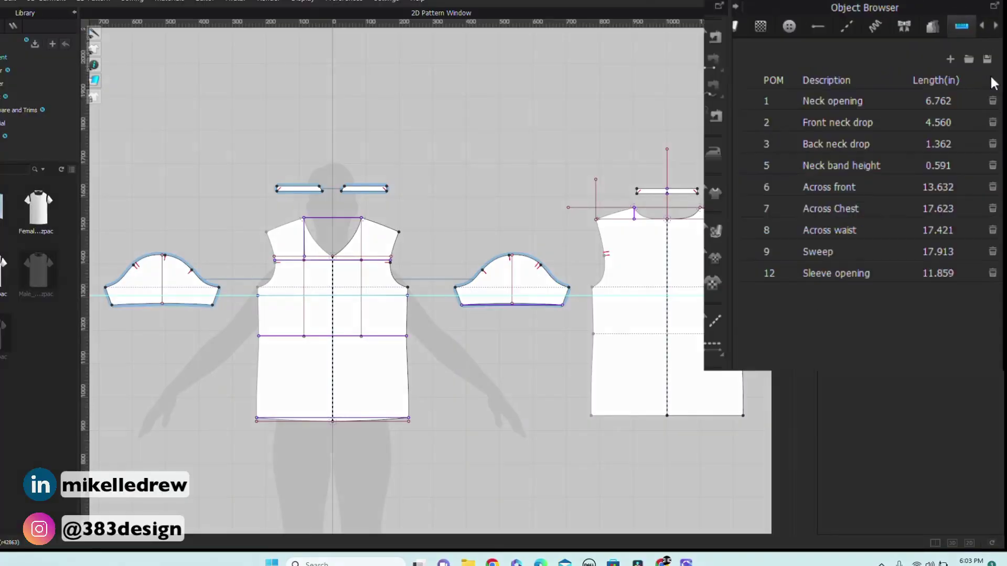
- Start saving the garment's point of measure list as a POM file (*.csv)
click(976, 108)
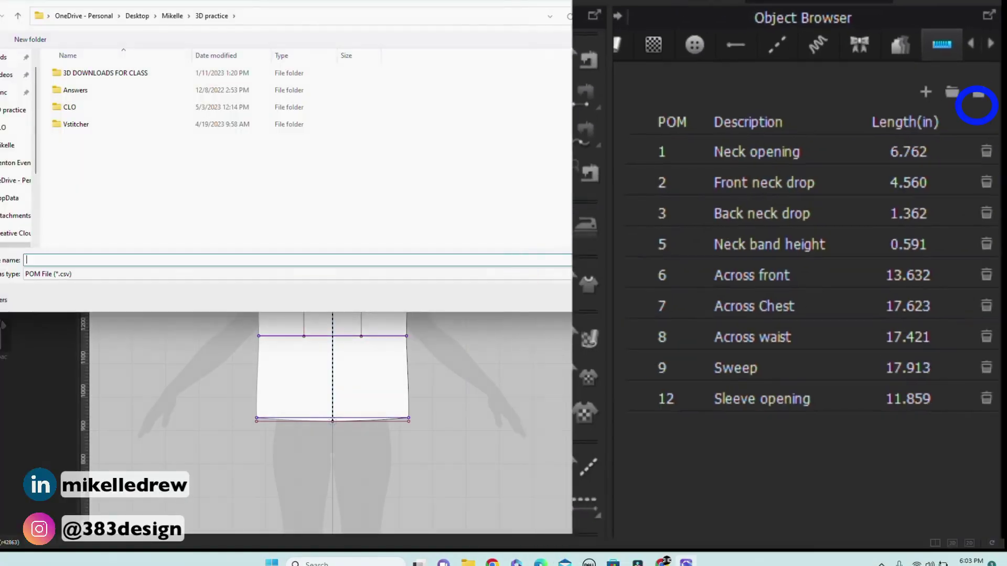